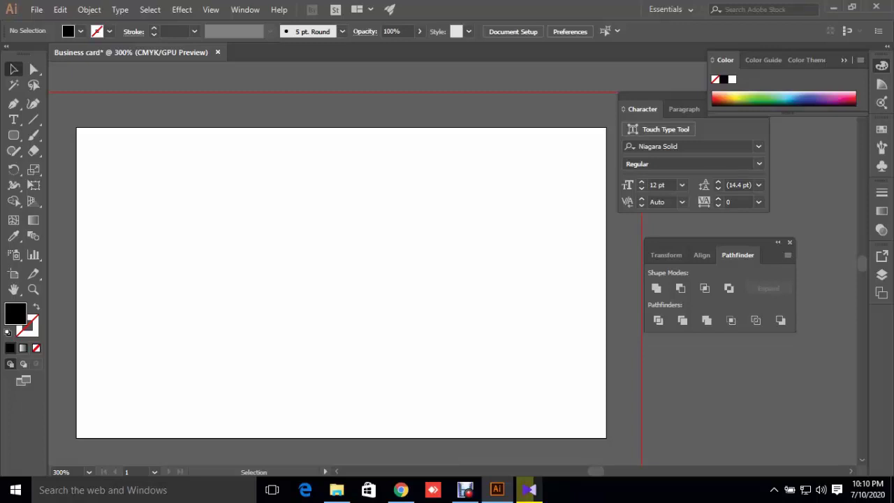
# - Close the Color, Character and Transform/Align/Pathfinder panel groups to leave a clear artboard
pyautogui.click(841, 60)
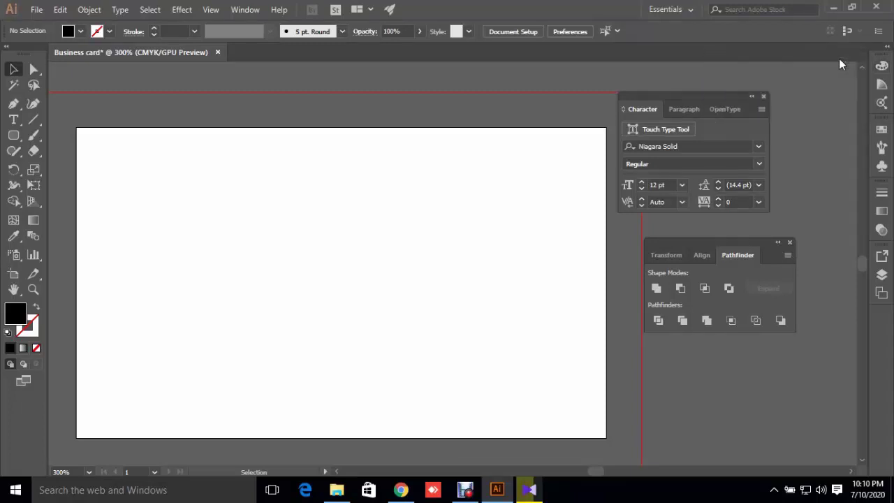
pyautogui.click(764, 96)
pyautogui.click(789, 243)
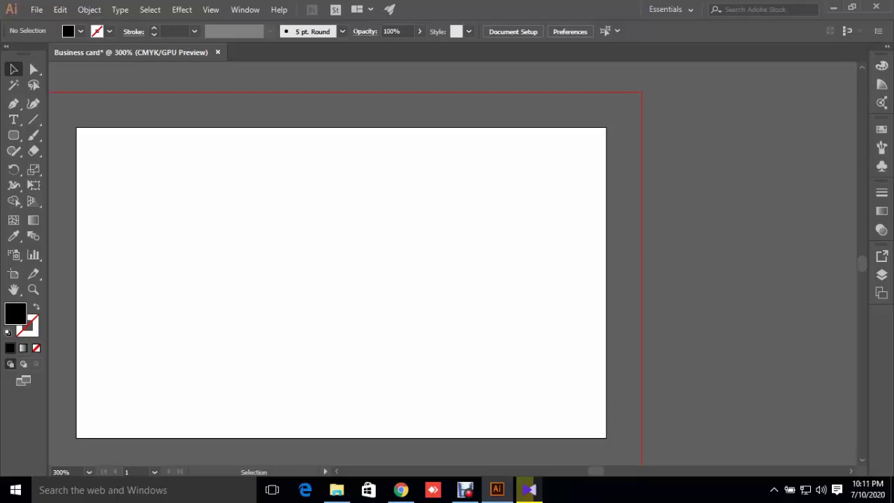
# - Draw a wide rectangle at the artboard's top left and a tall ellipse beside it
pyautogui.click(20, 141)
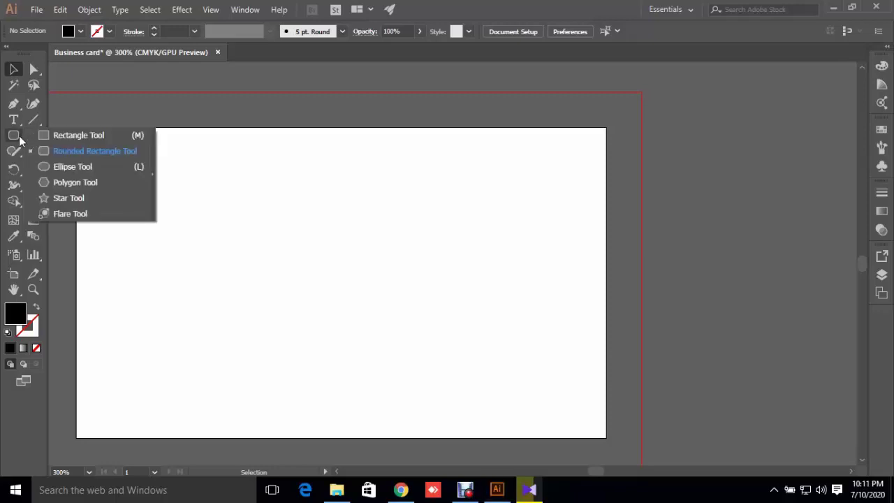
pyautogui.click(68, 134)
pyautogui.moveTo(130, 158); pyautogui.dragTo(262, 234)
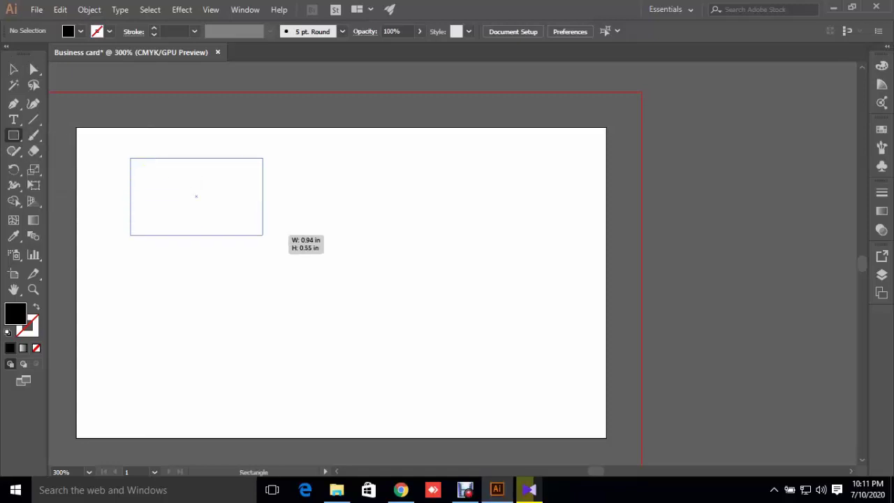
pyautogui.click(14, 135)
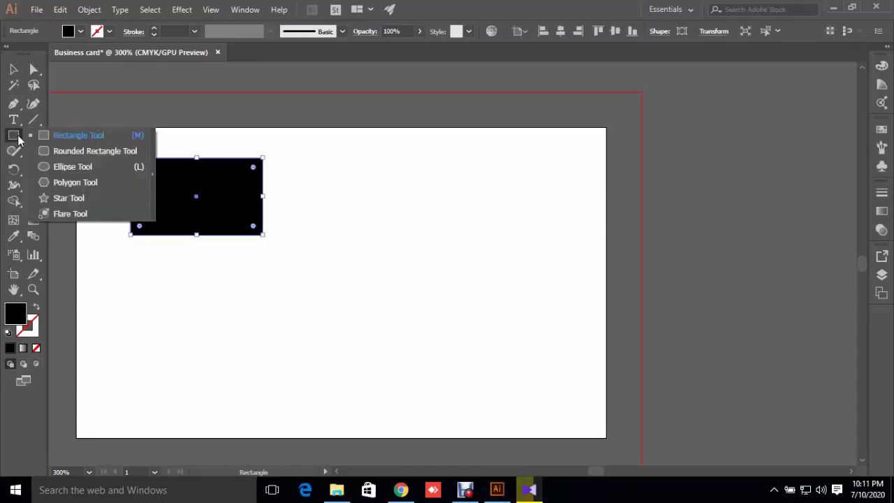
pyautogui.click(60, 166)
pyautogui.moveTo(285, 180); pyautogui.dragTo(351, 320)
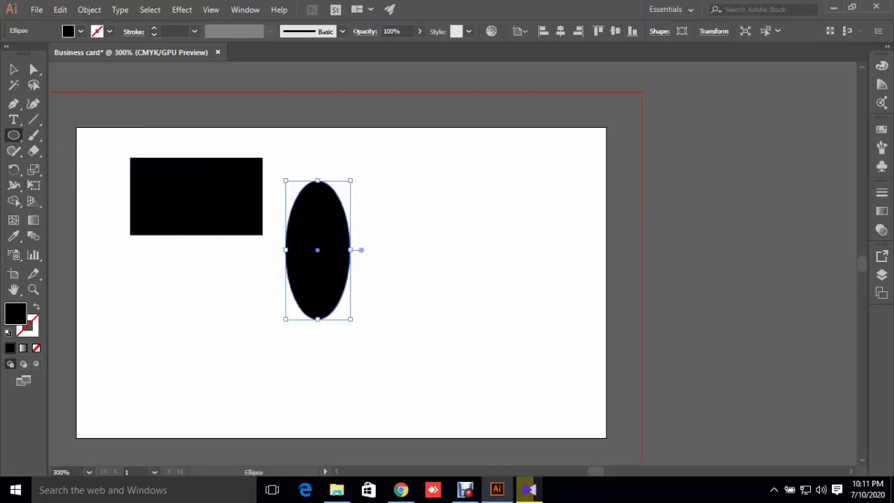
# - Add a pentagon near the top edge and an upright rectangle below, then deselect
pyautogui.click(13, 135)
pyautogui.click(70, 182)
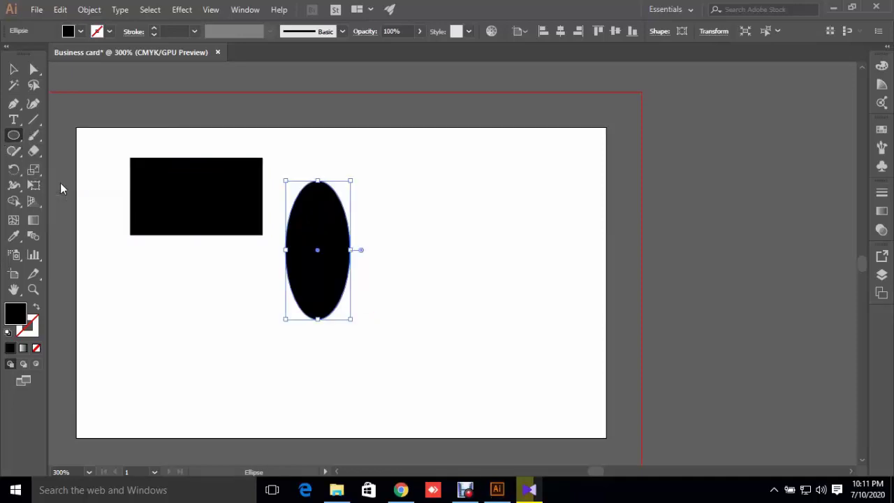
pyautogui.moveTo(389, 158)
pyautogui.mouseDown()
pyautogui.moveTo(551, 253)
pyautogui.moveTo(414, 158)
pyautogui.mouseUp()
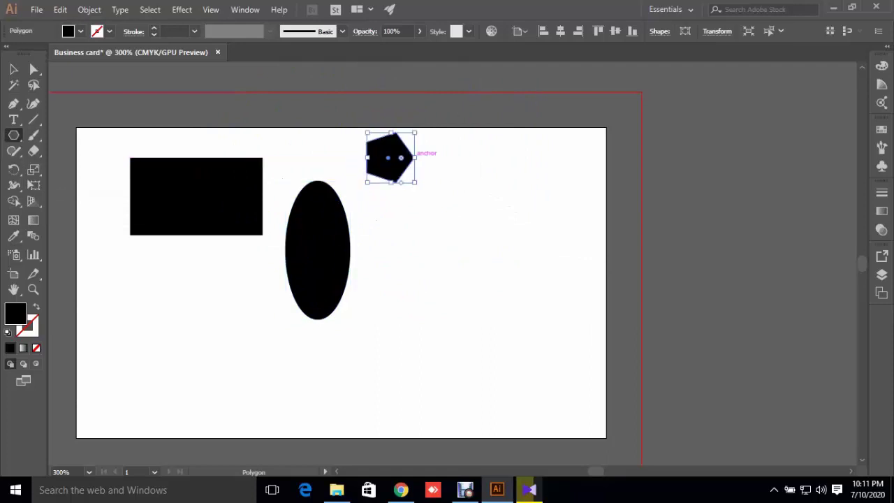
pyautogui.click(13, 135)
pyautogui.click(49, 133)
pyautogui.moveTo(174, 289); pyautogui.dragTo(239, 402)
pyautogui.click(13, 69)
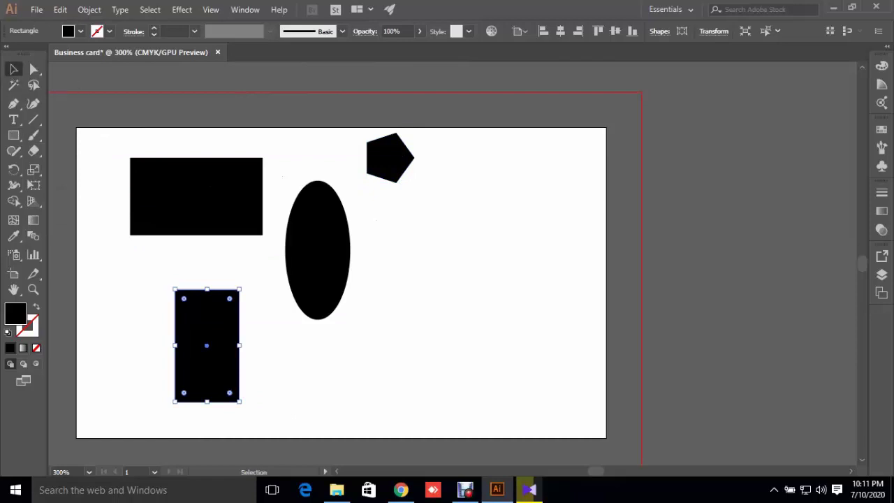
pyautogui.hotkey('ctrl', 'shift', 'a')
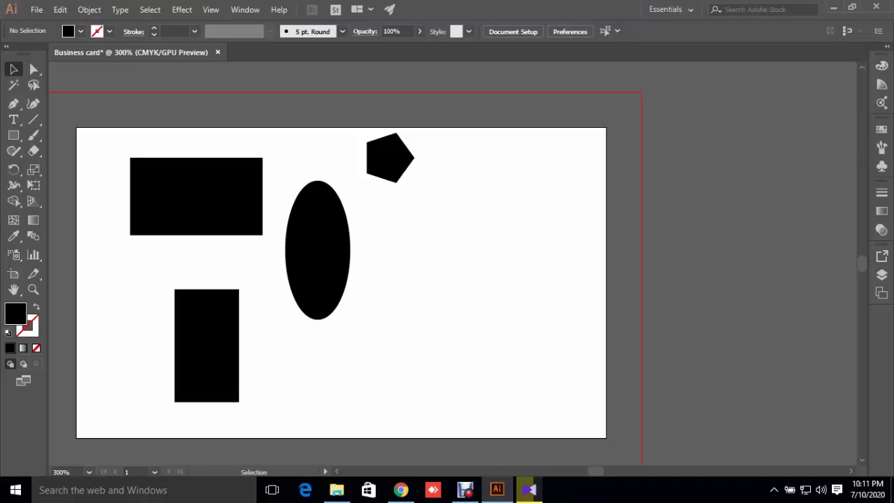
# - Fill the ellipse crimson using the Color Picker
pyautogui.click(316, 249)
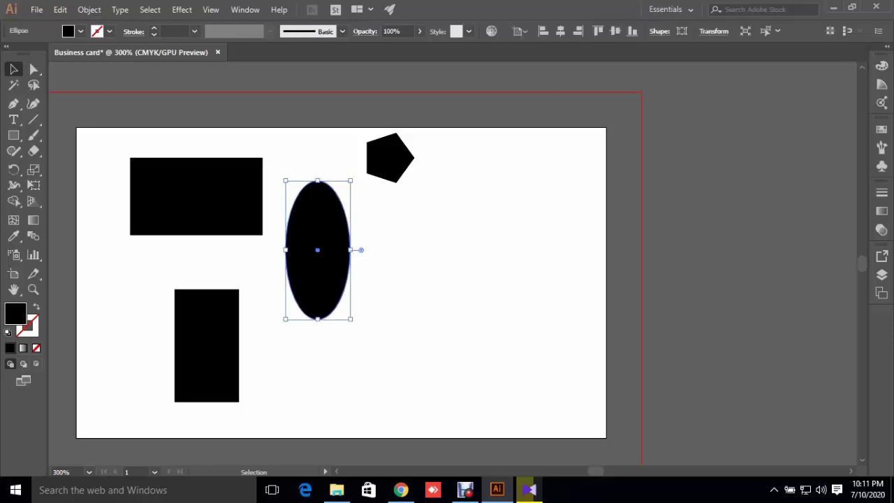
pyautogui.doubleClick(14, 314)
pyautogui.moveTo(425, 221); pyautogui.dragTo(440, 215)
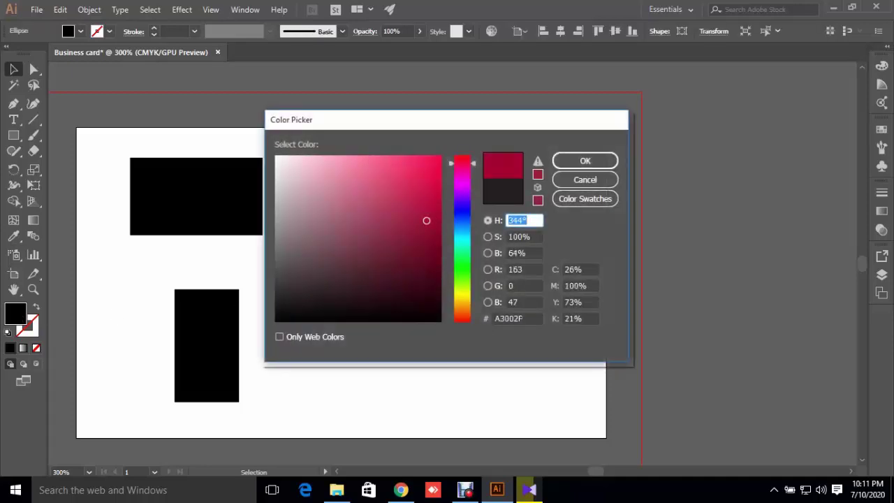
pyautogui.click(585, 161)
pyautogui.click(419, 279)
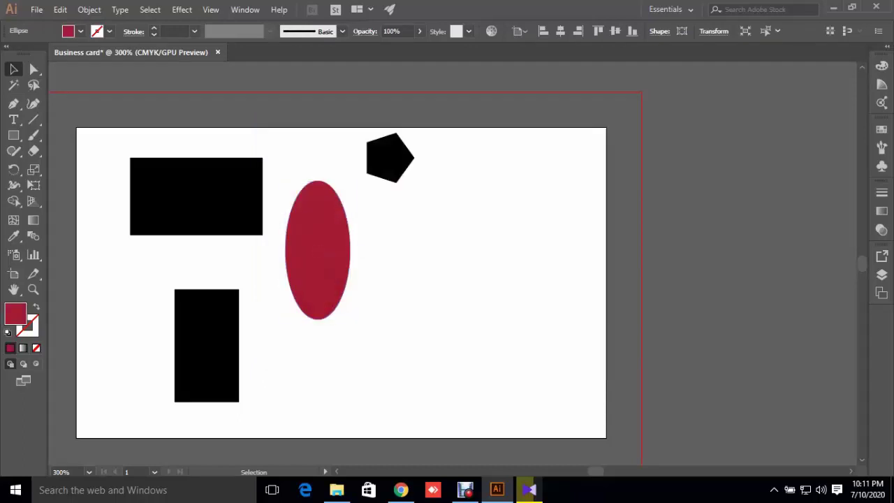
# - Fill the upright rectangle green using the Color Picker
pyautogui.doubleClick(206, 345)
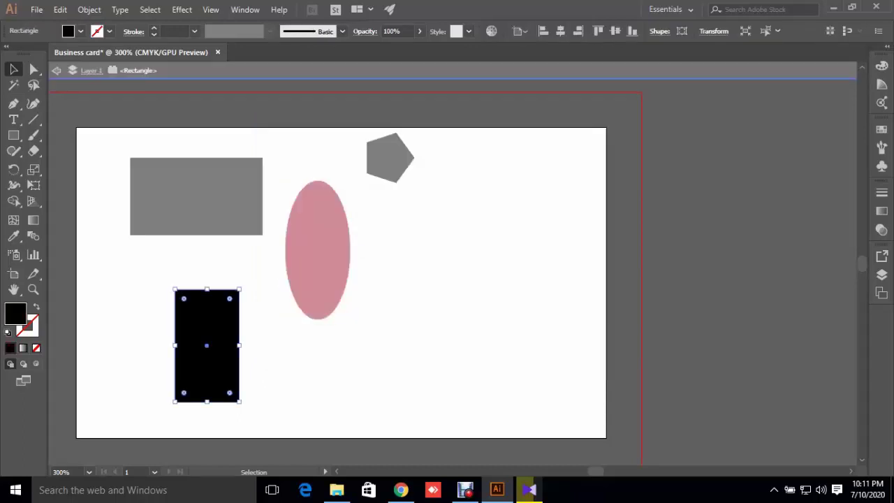
pyautogui.hotkey('ctrl', 'shift', 'a')
pyautogui.press('Escape')
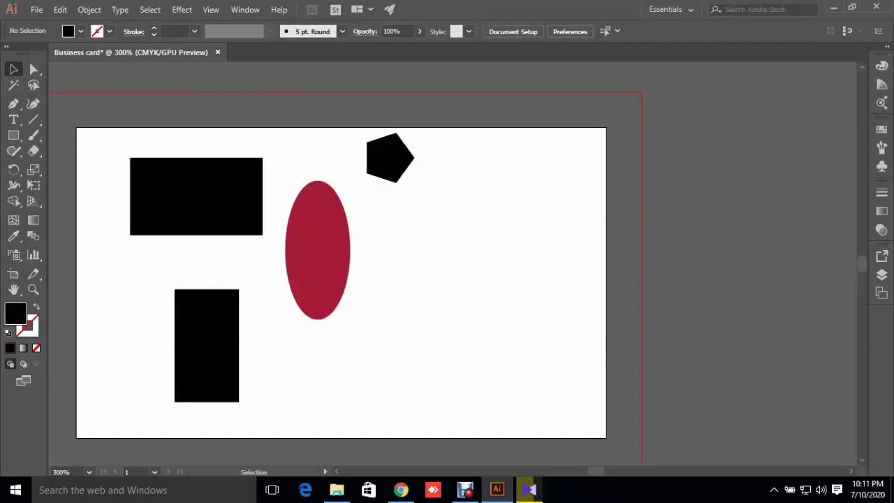
pyautogui.click(206, 345)
pyautogui.doubleClick(9, 317)
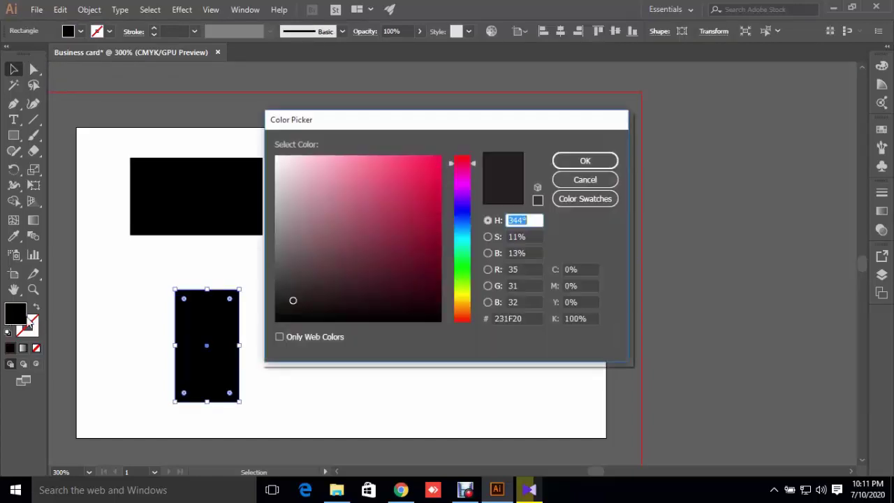
pyautogui.click(460, 274)
pyautogui.click(409, 235)
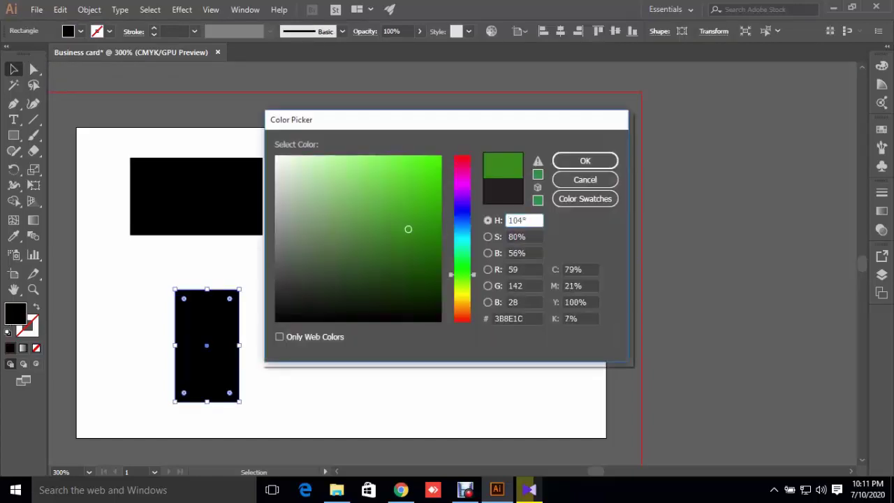
pyautogui.click(580, 160)
pyautogui.hotkey('ctrl', 'shift', 'a')
# - Fill the pentagon olive yellow using the Color Picker
pyautogui.click(392, 155)
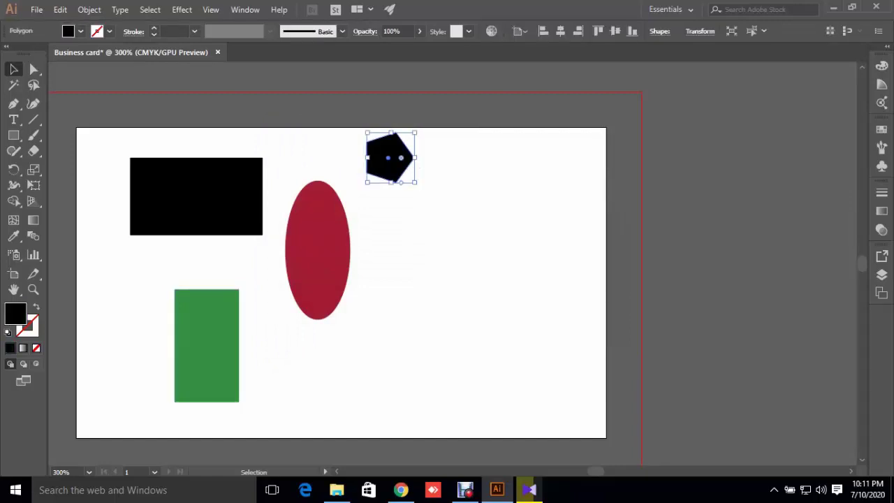
pyautogui.doubleClick(8, 318)
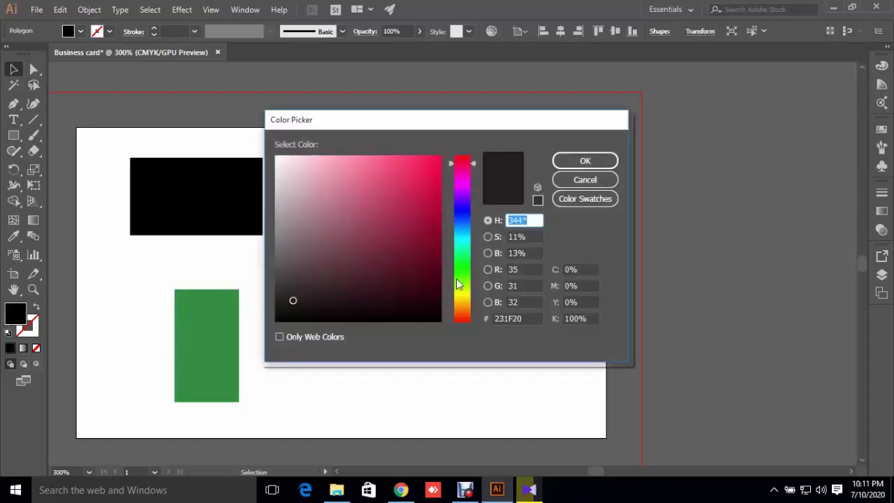
pyautogui.click(459, 299)
pyautogui.click(382, 221)
pyautogui.click(585, 160)
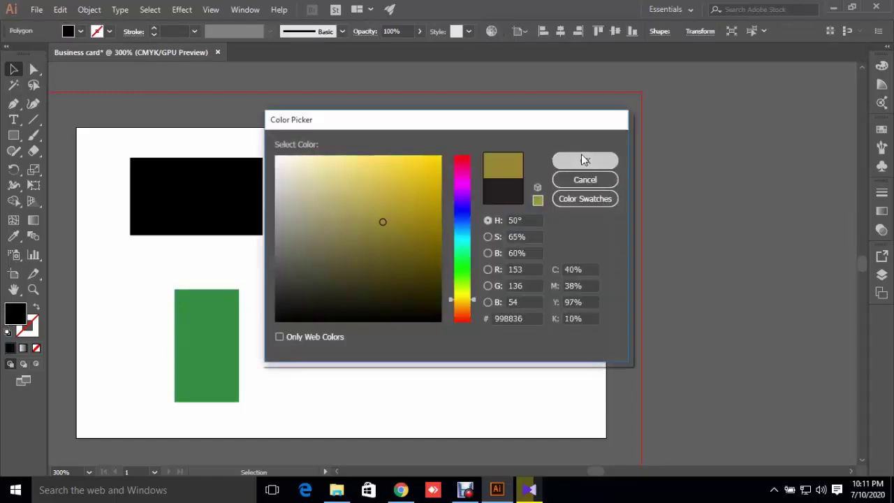
pyautogui.hotkey('ctrl', 'shift', 'a')
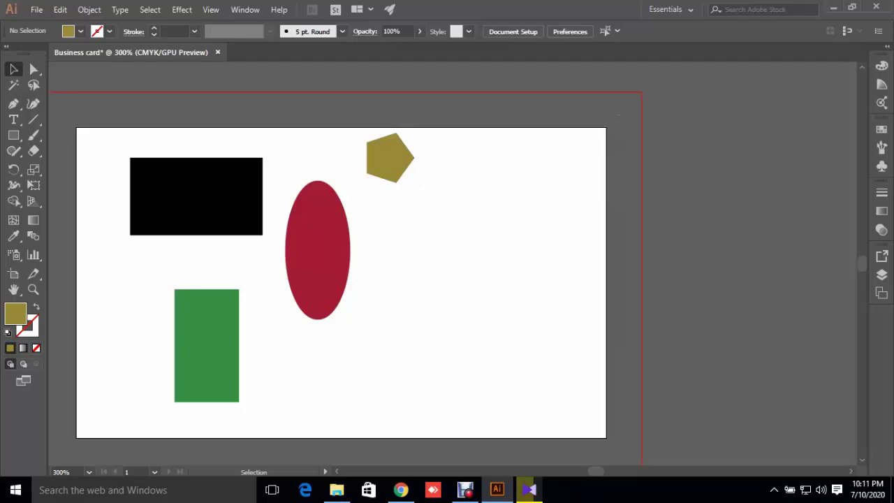
pyautogui.click(246, 10)
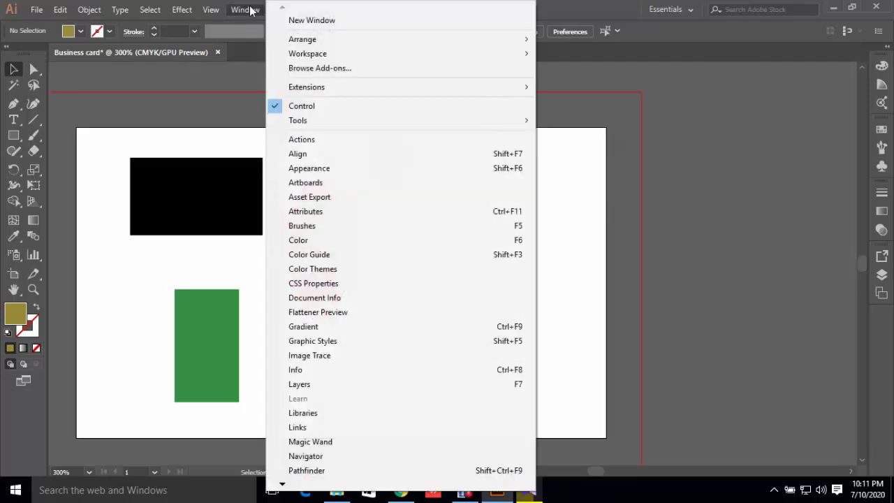
# - Show the Pathfinder panel, copy the black rectangle twice to the right, and eyedropper one copy green
pyautogui.click(314, 469)
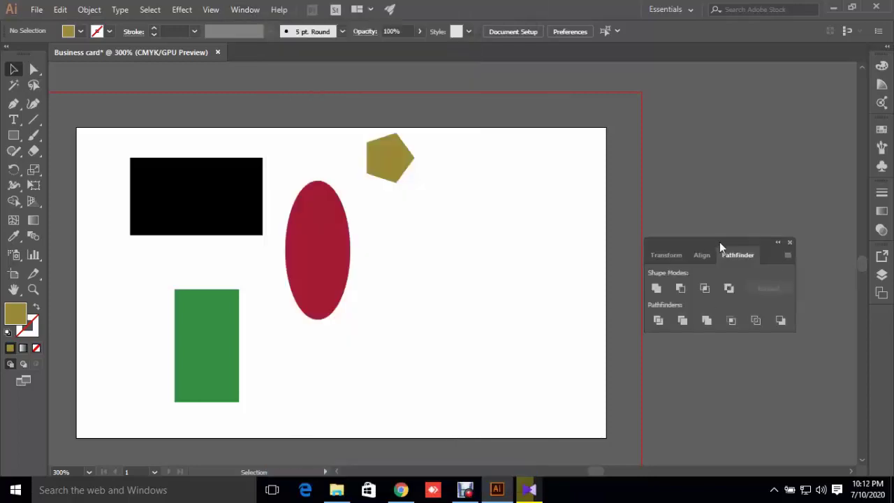
pyautogui.moveTo(719, 242); pyautogui.dragTo(752, 123)
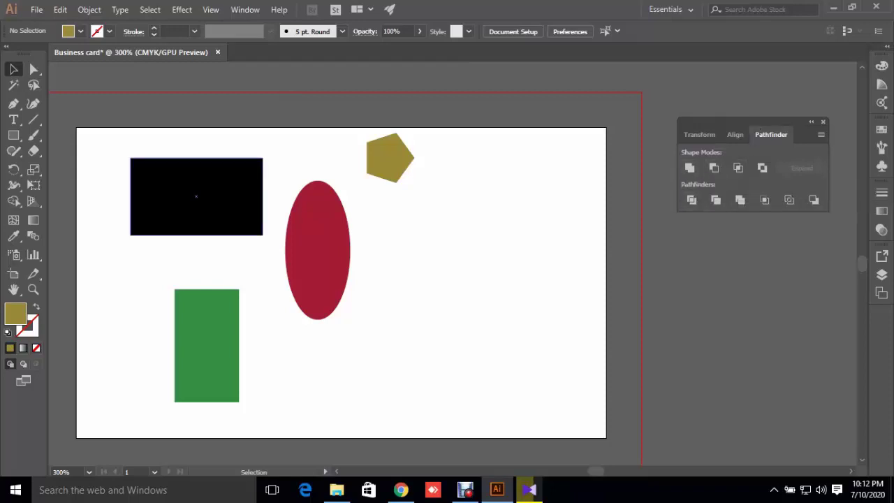
pyautogui.moveTo(196, 196)
pyautogui.mouseDown()
pyautogui.moveTo(483, 261)
pyautogui.moveTo(483, 366)
pyautogui.mouseUp()
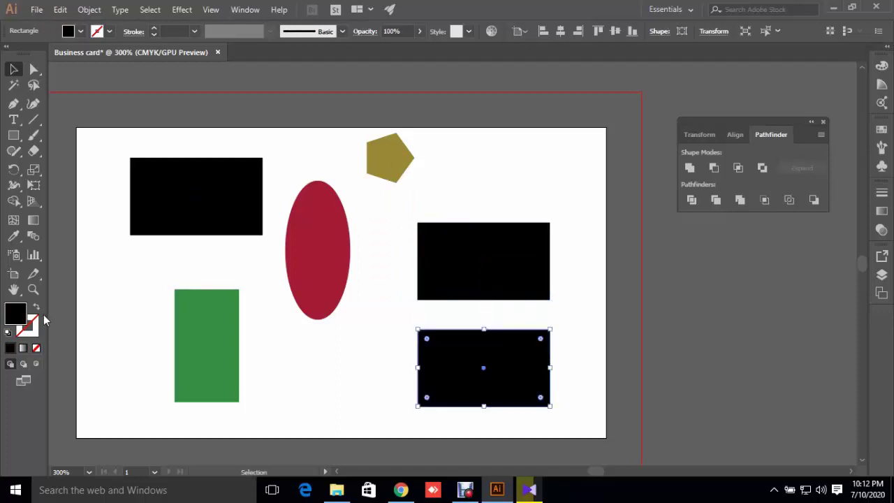
pyautogui.click(13, 236)
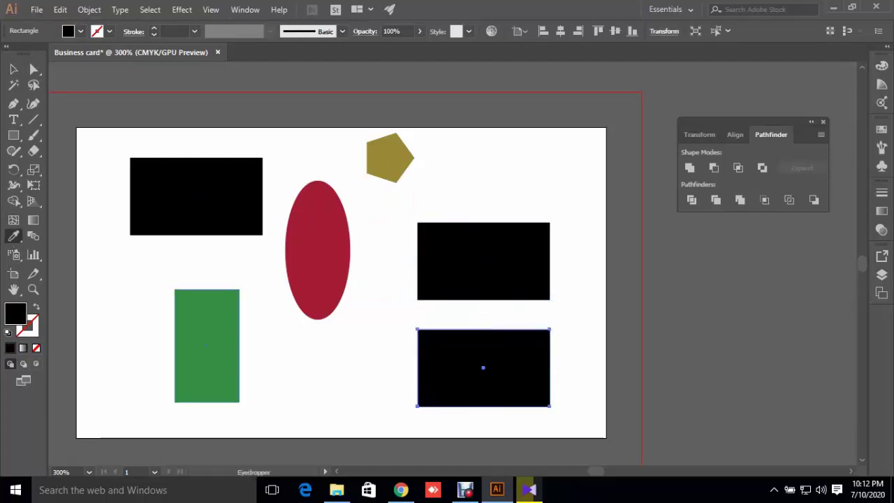
pyautogui.click(207, 345)
pyautogui.click(13, 68)
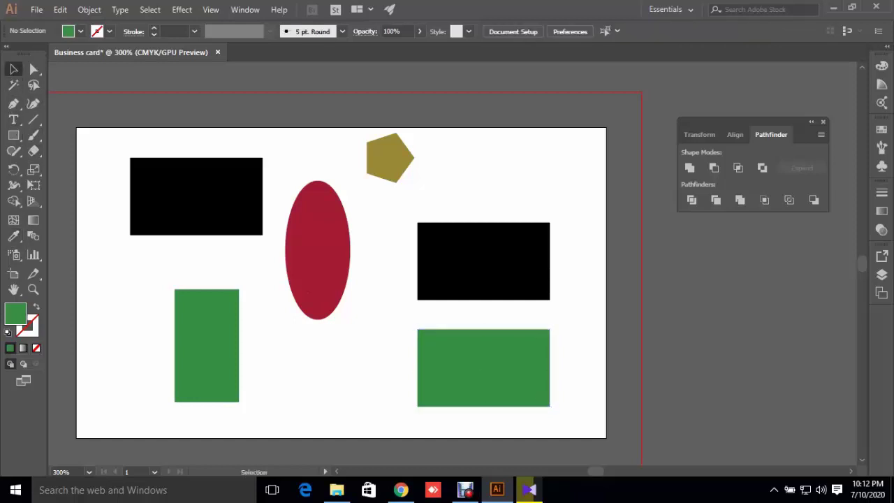
# - Overlap the green copy with the black copy and Unite them into one shape
pyautogui.moveTo(506, 368); pyautogui.dragTo(551, 345)
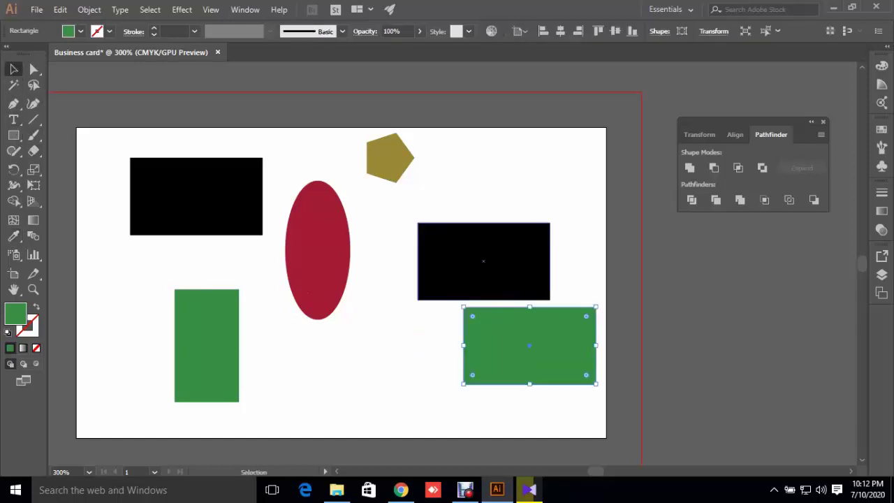
pyautogui.moveTo(483, 260); pyautogui.dragTo(474, 259)
pyautogui.moveTo(529, 314); pyautogui.dragTo(557, 269)
pyautogui.click(572, 230)
pyautogui.moveTo(497, 177); pyautogui.dragTo(591, 372)
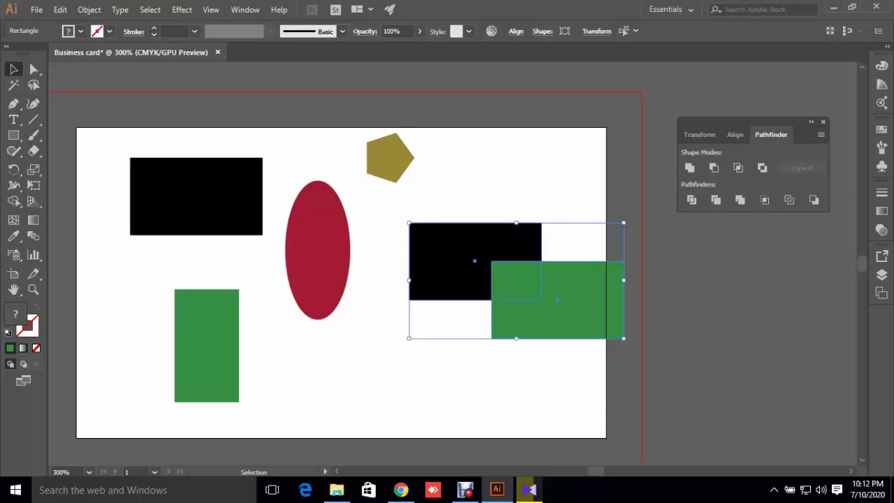
pyautogui.click(691, 168)
pyautogui.hotkey('ctrl', 'shift', 'a')
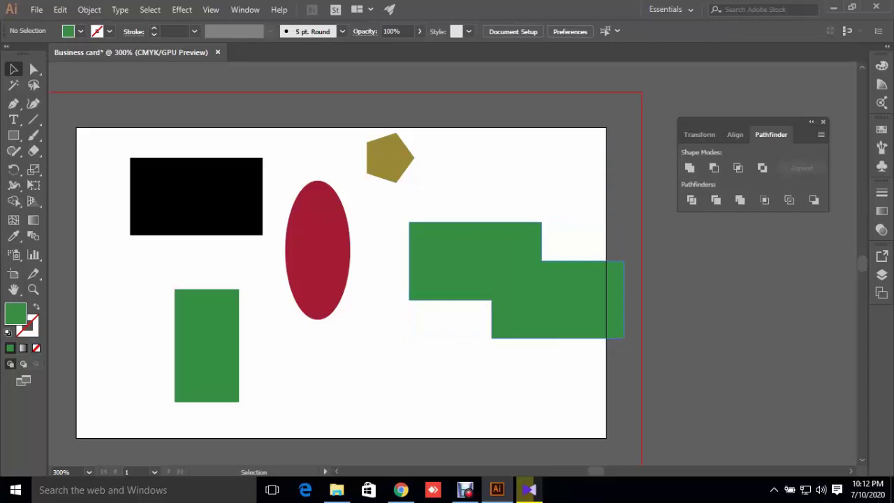
# - Reposition the merged green shape and marquee-select it
pyautogui.moveTo(523, 300)
pyautogui.mouseDown()
pyautogui.moveTo(582, 340)
pyautogui.moveTo(523, 261)
pyautogui.mouseUp()
pyautogui.moveTo(515, 299)
pyautogui.mouseDown()
pyautogui.moveTo(539, 337)
pyautogui.moveTo(505, 301)
pyautogui.mouseUp()
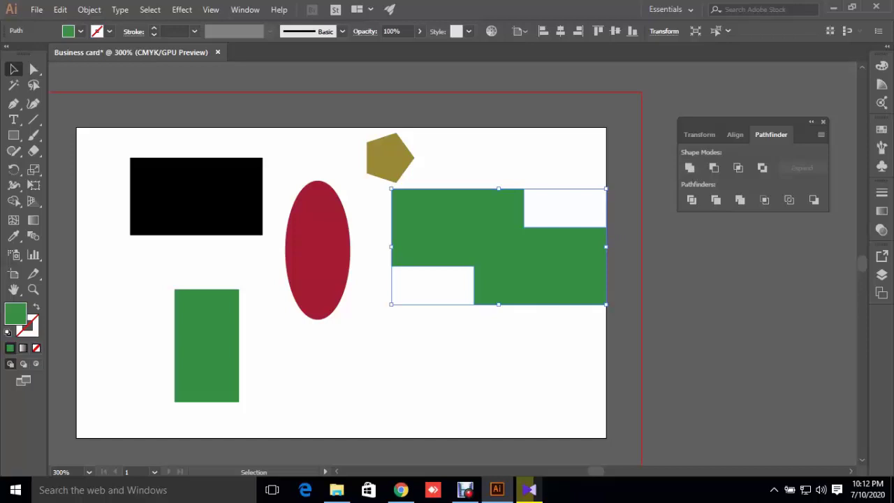
pyautogui.hotkey('ctrl', 'shift', 'a')
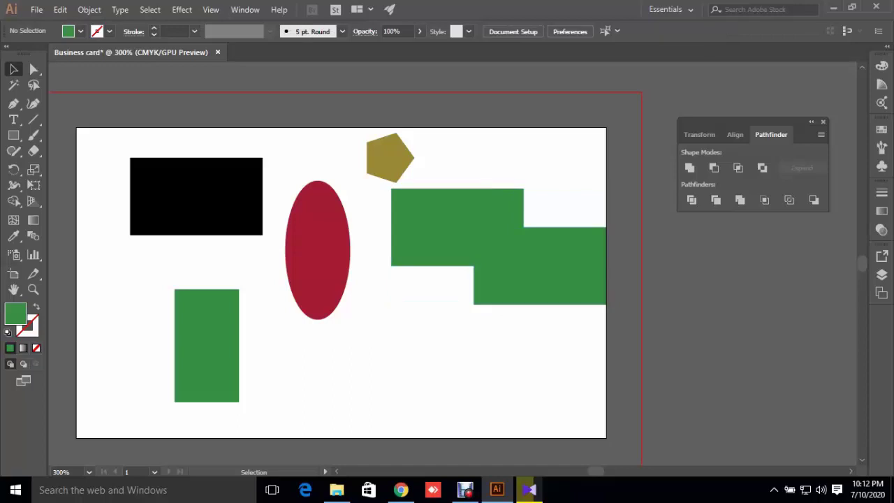
pyautogui.moveTo(482, 133); pyautogui.dragTo(548, 319)
# - Delete the green shape, then place black and ellipse-red rectangle copies overlapping at lower right
pyautogui.press('Delete')
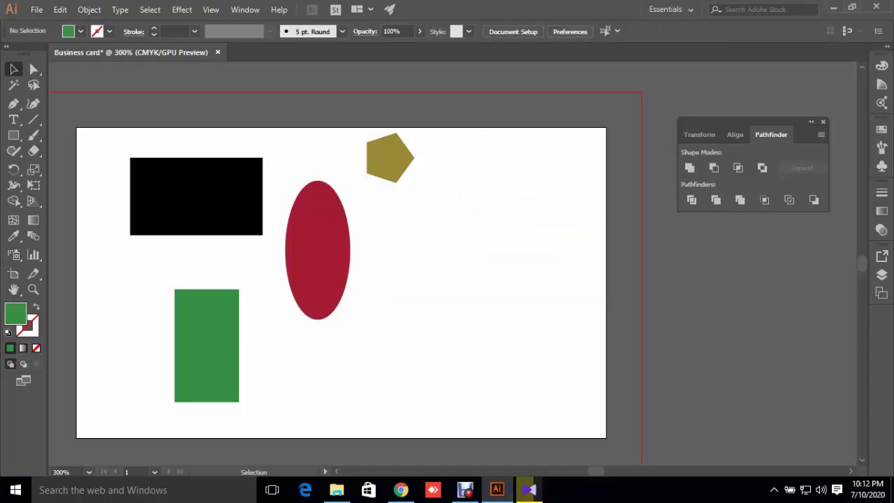
pyautogui.moveTo(196, 196)
pyautogui.mouseDown()
pyautogui.moveTo(457, 291)
pyautogui.moveTo(527, 218)
pyautogui.mouseUp()
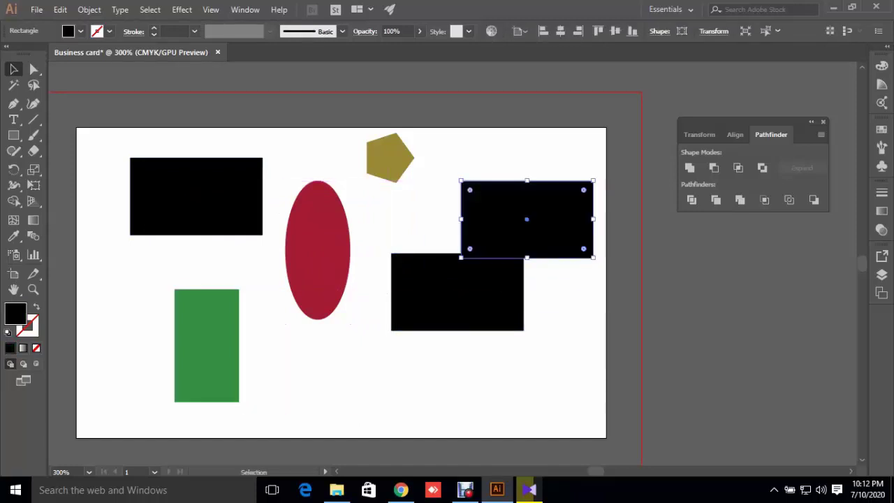
pyautogui.click(13, 235)
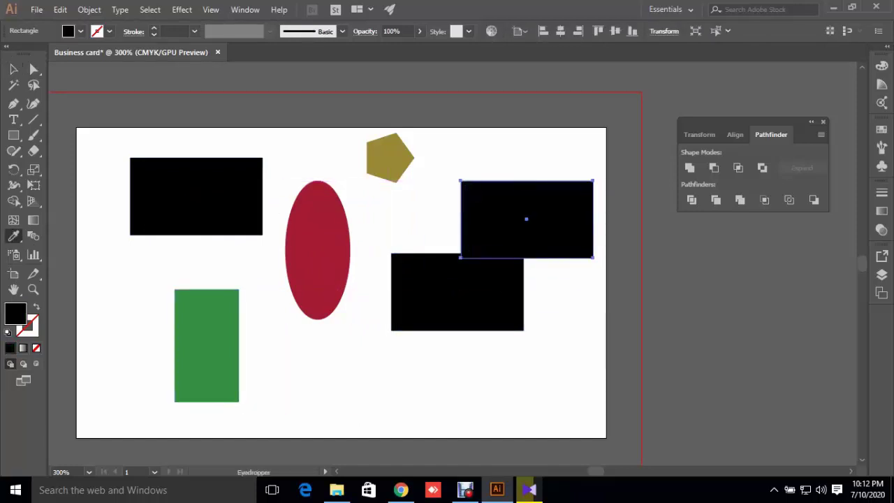
pyautogui.click(316, 255)
pyautogui.click(13, 69)
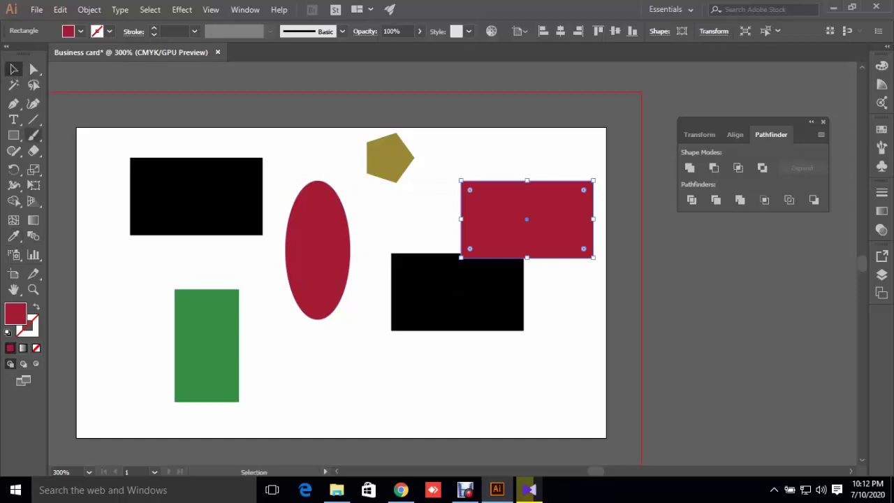
pyautogui.moveTo(457, 292); pyautogui.dragTo(450, 345)
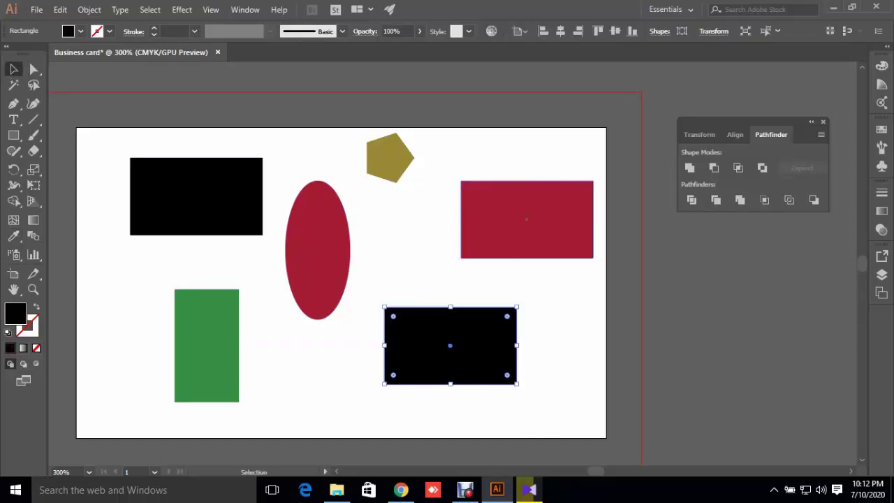
pyautogui.moveTo(526, 219); pyautogui.dragTo(511, 327)
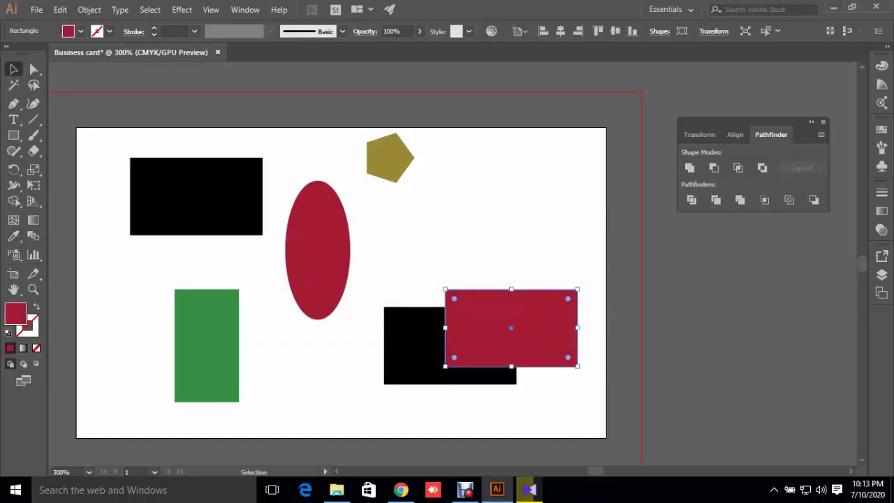
# - Test Minus Front on the two rectangles, undo it, and select the black rectangle
pyautogui.moveTo(413, 238); pyautogui.dragTo(548, 412)
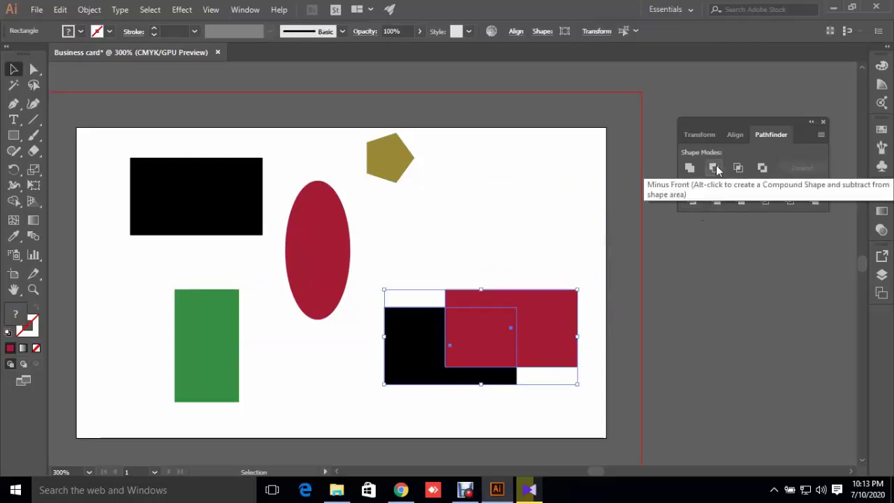
pyautogui.click(713, 168)
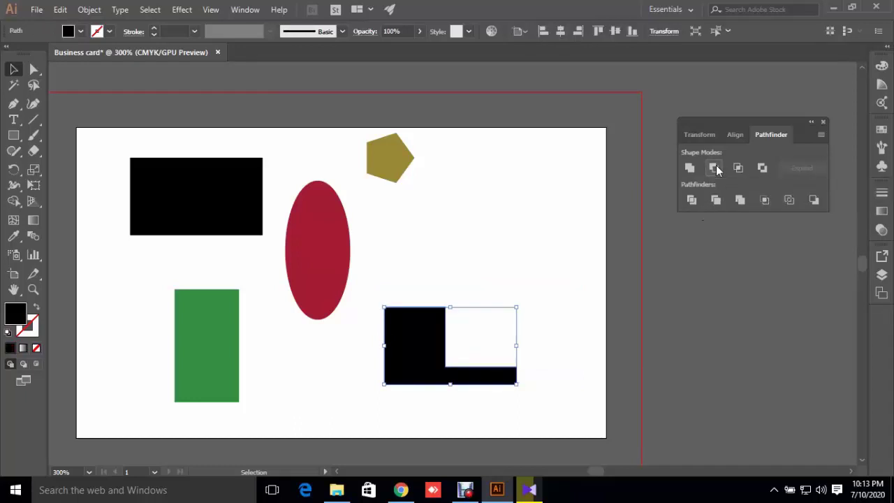
pyautogui.hotkey('ctrl', 'shift', 'a')
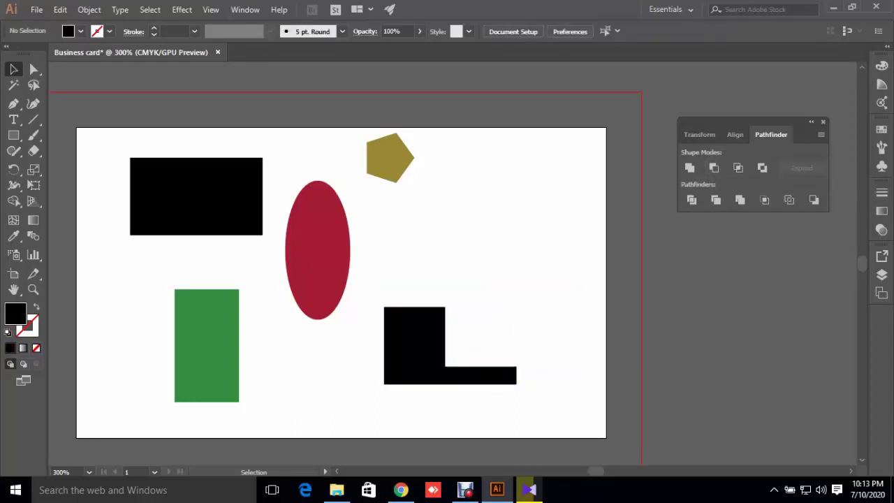
pyautogui.moveTo(464, 307); pyautogui.dragTo(513, 341)
pyautogui.hotkey('ctrl', 'z')
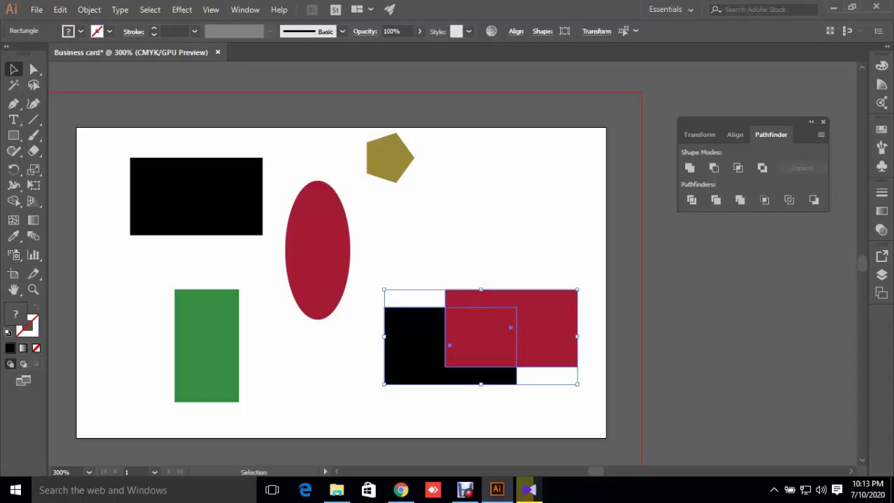
pyautogui.hotkey('ctrl', 'shift', 'a')
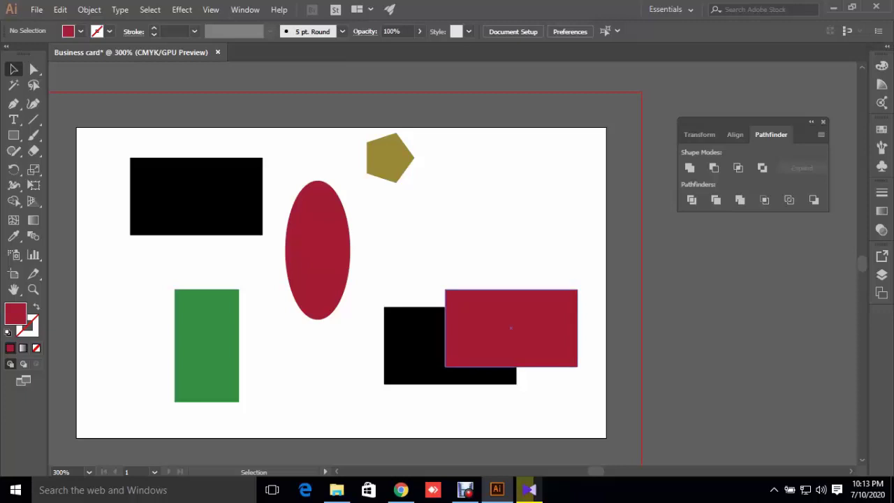
pyautogui.click(510, 328)
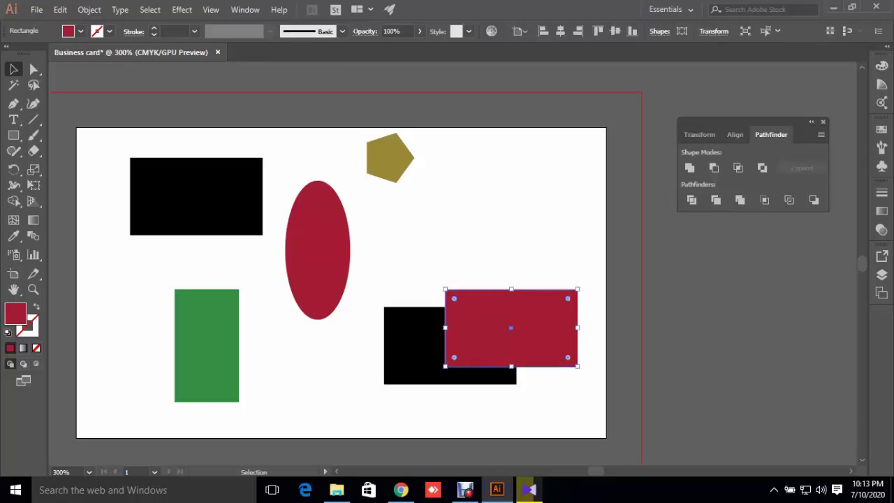
pyautogui.click(412, 346)
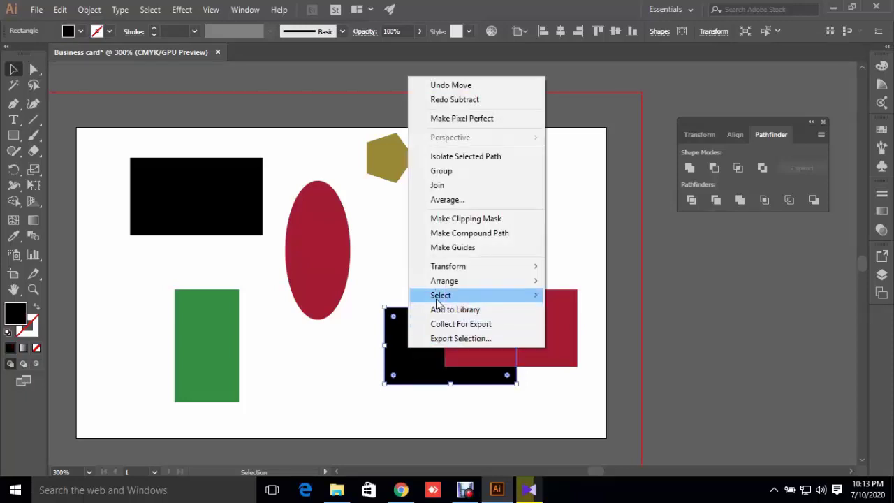
pyautogui.moveTo(444, 280)
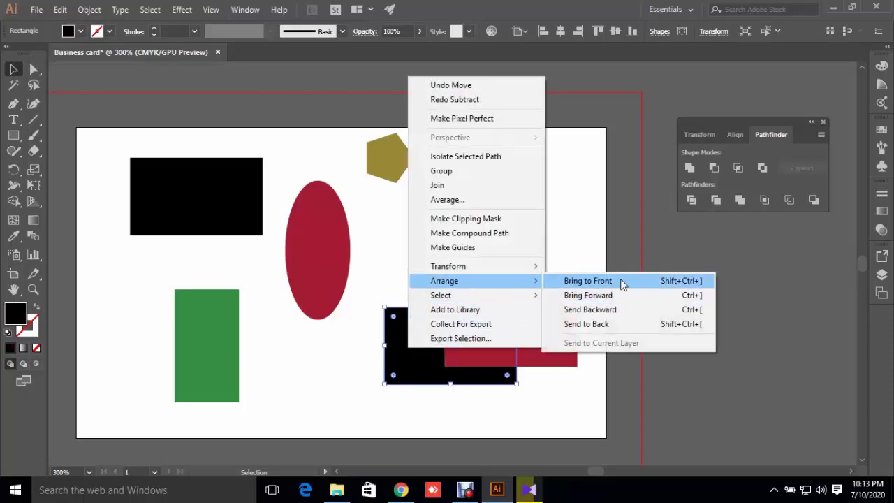
# - Bring the black rectangle to front, try Minus Front, then undo back to red on top
pyautogui.click(587, 280)
pyautogui.click(594, 314)
pyautogui.moveTo(395, 235); pyautogui.dragTo(588, 418)
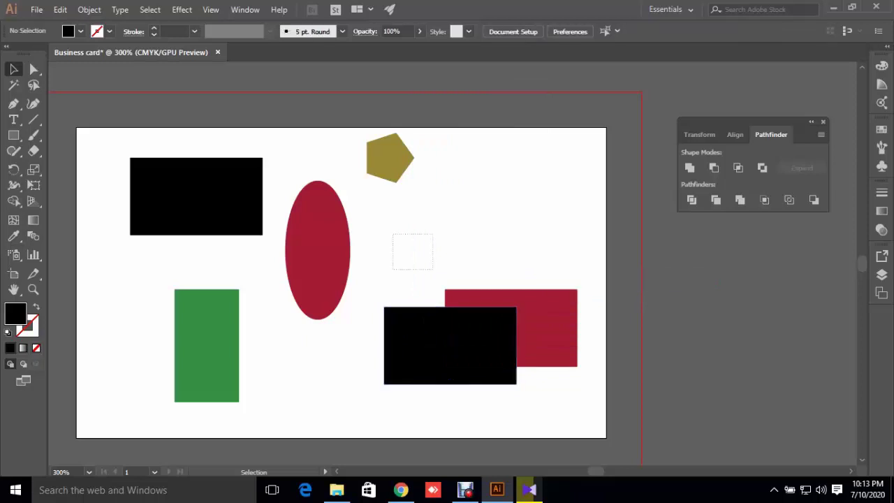
pyautogui.click(714, 167)
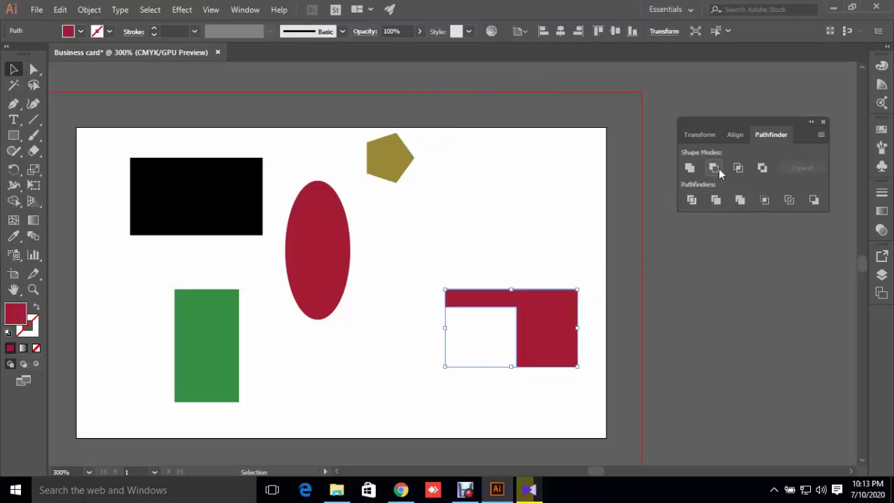
pyautogui.hotkey('ctrl', 'shift', 'a')
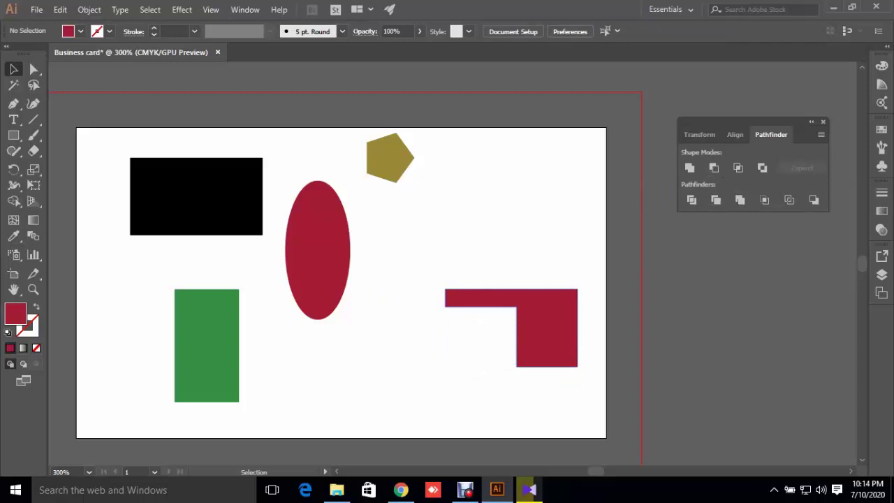
pyautogui.hotkey('ctrl', 'z')
pyautogui.hotkey('ctrl', 'z')
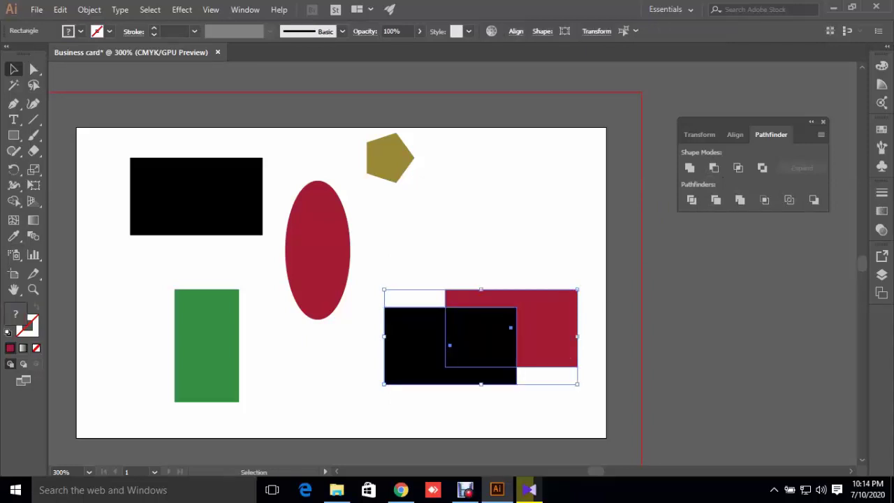
pyautogui.hotkey('ctrl', 'z')
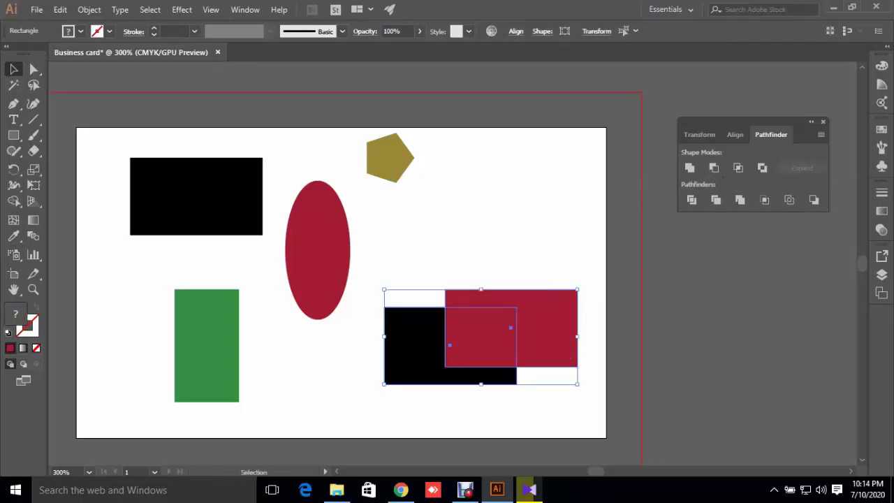
pyautogui.hotkey('ctrl', 'shift', 'a')
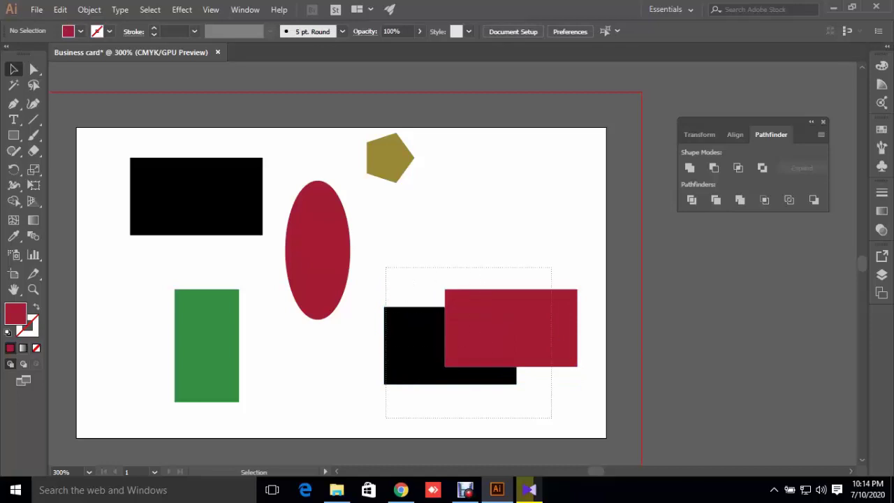
# - Try Minus Front with red in front, inspect the black L shape, then undo it
pyautogui.moveTo(383, 268); pyautogui.dragTo(551, 419)
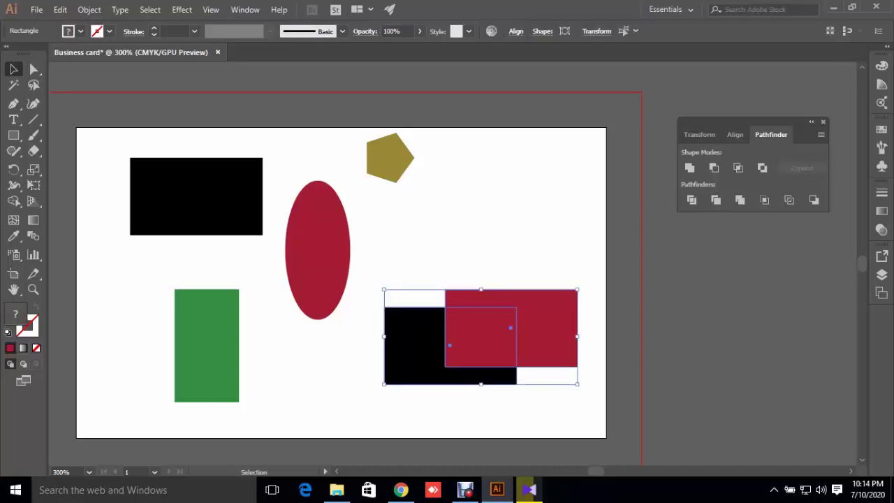
pyautogui.click(713, 167)
pyautogui.hotkey('ctrl', 'shift', 'a')
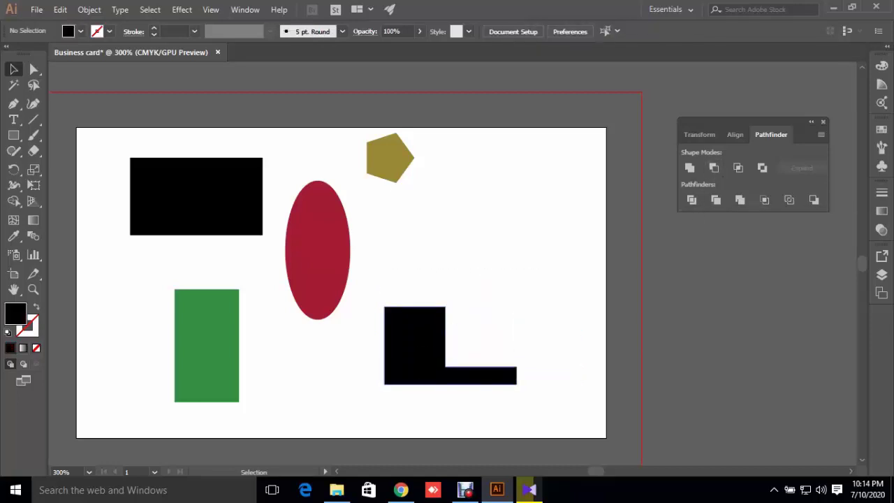
pyautogui.moveTo(414, 342); pyautogui.dragTo(459, 280)
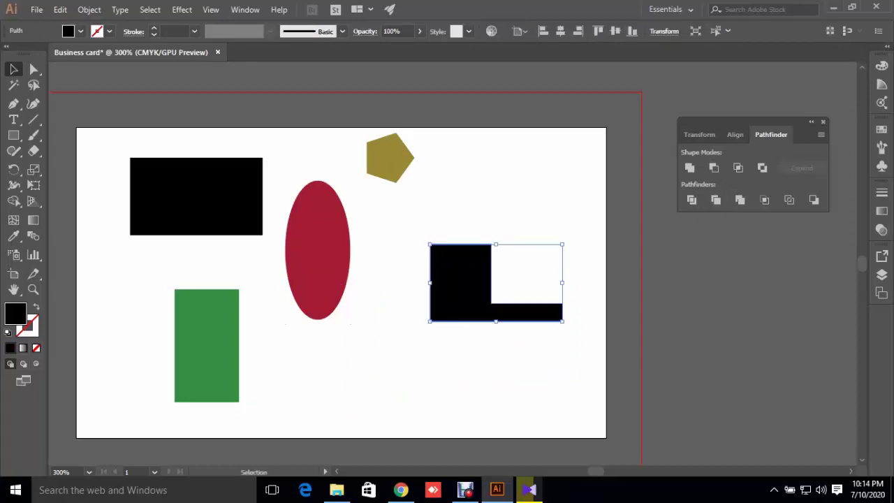
pyautogui.hotkey('ctrl', 'z')
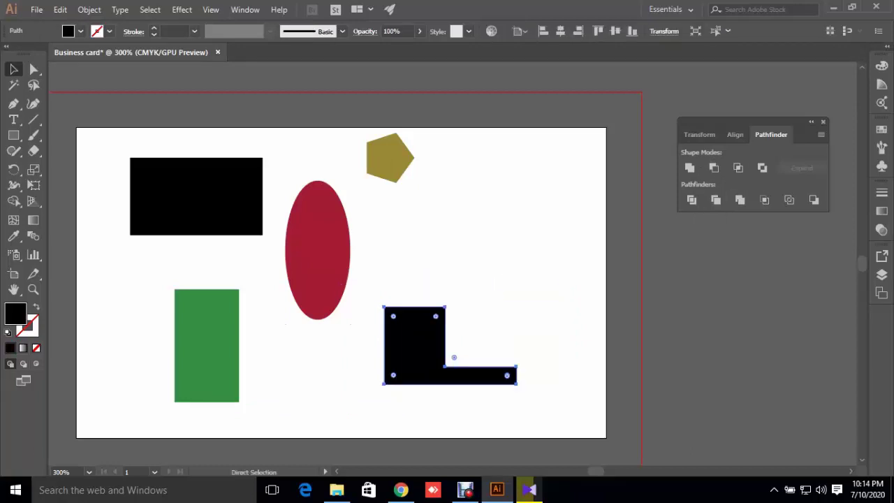
pyautogui.hotkey('ctrl', 'z')
pyautogui.hotkey('ctrl', 'shift', 'a')
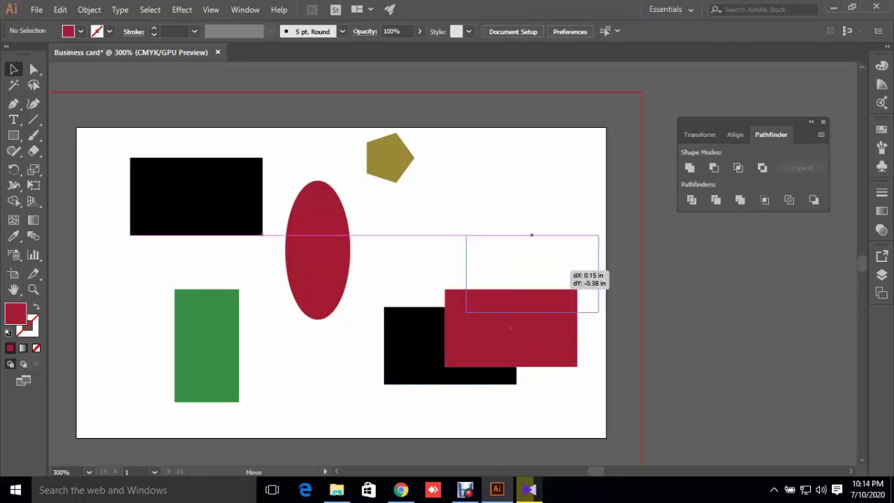
# - Reposition the red rectangle to overlap the black rectangle's upper-right corner
pyautogui.moveTo(511, 328); pyautogui.dragTo(552, 221)
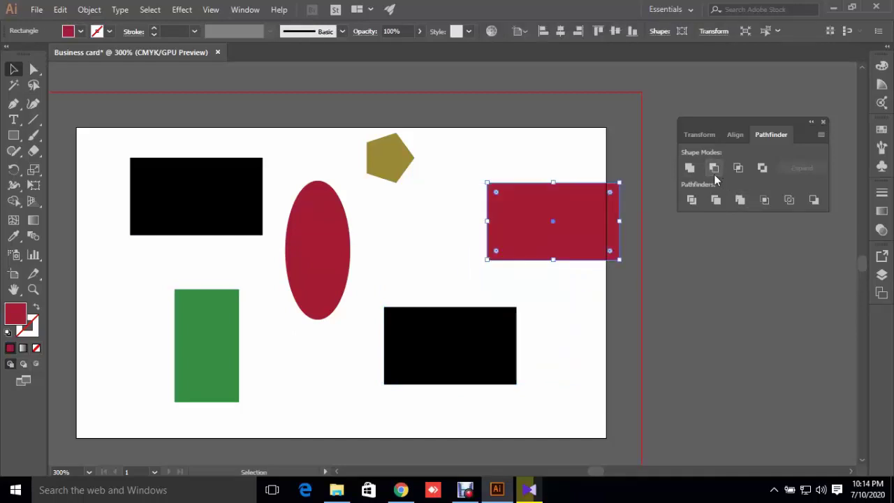
pyautogui.hotkey('ctrl', 'shift', 'a')
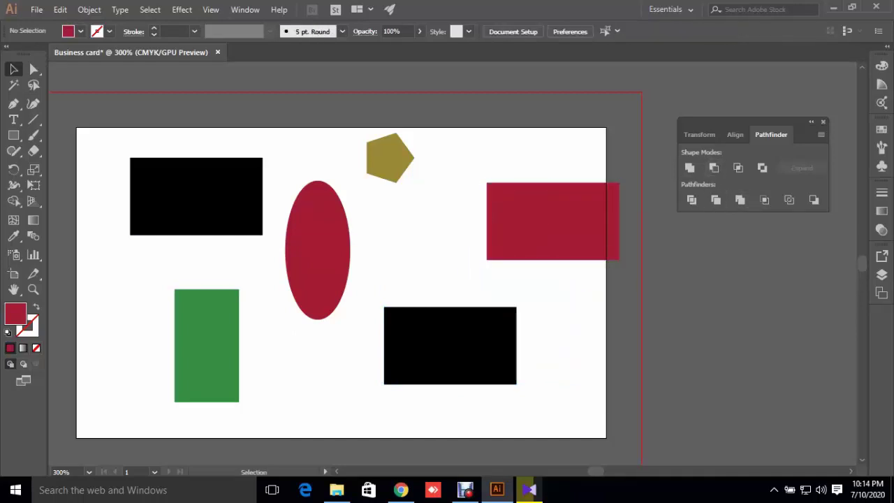
pyautogui.moveTo(548, 210); pyautogui.dragTo(506, 209)
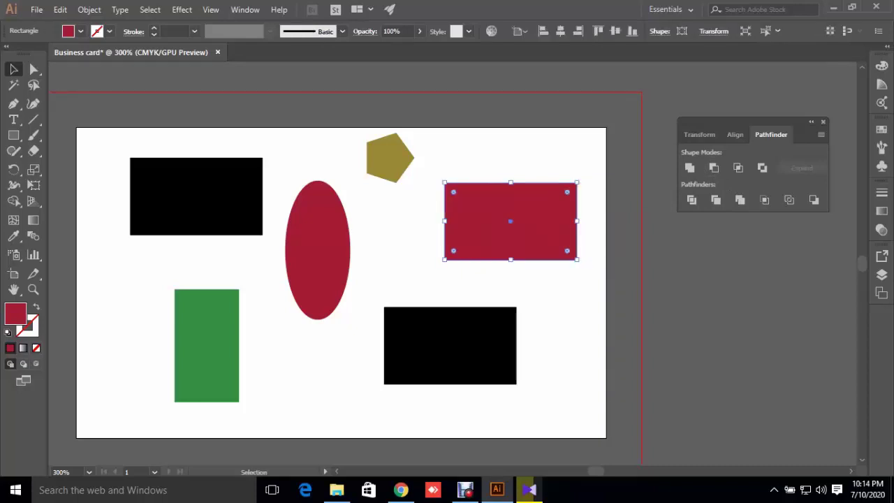
pyautogui.hotkey('ctrl', 'shift', 'a')
pyautogui.moveTo(516, 210); pyautogui.dragTo(546, 295)
pyautogui.hotkey('ctrl', 'shift', 'a')
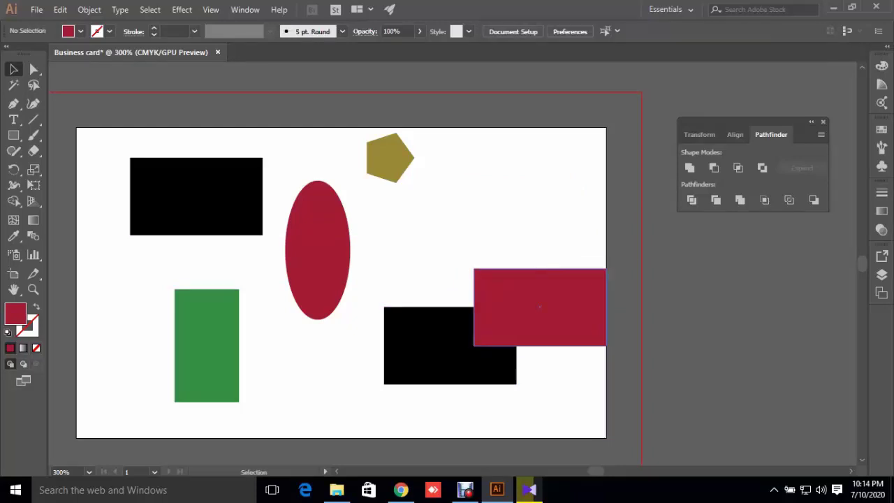
# - Try Intersect on the rectangles, then move the red rectangle top-right and the ellipse onto the black one
pyautogui.click(539, 307)
pyautogui.click(426, 349)
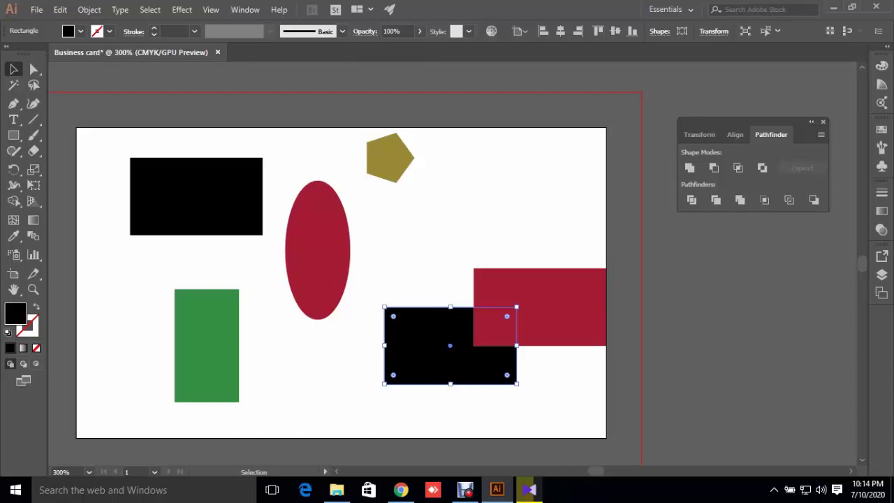
pyautogui.moveTo(427, 257); pyautogui.dragTo(518, 318)
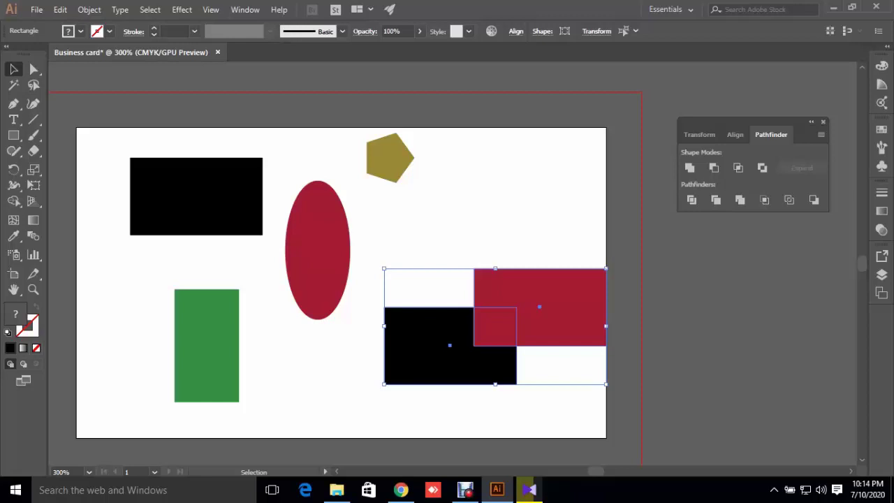
pyautogui.click(737, 168)
pyautogui.hotkey('ctrl', 'shift', 'a')
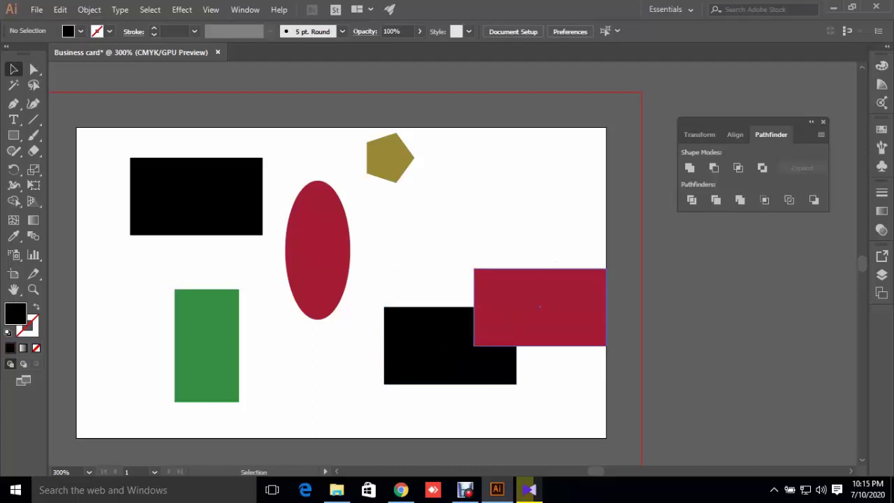
pyautogui.moveTo(539, 306)
pyautogui.mouseDown()
pyautogui.moveTo(571, 180)
pyautogui.moveTo(550, 192)
pyautogui.mouseUp()
pyautogui.moveTo(316, 250)
pyautogui.mouseDown()
pyautogui.moveTo(404, 297)
pyautogui.moveTo(450, 301)
pyautogui.mouseUp()
# - Intersect the ellipse with the black rectangle, then undo it
pyautogui.hotkey('ctrl', 'shift', 'a')
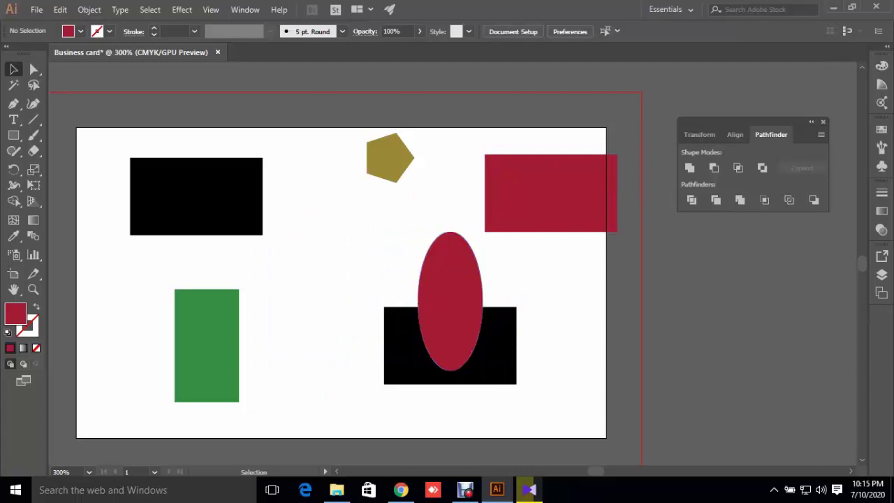
pyautogui.moveTo(569, 393); pyautogui.dragTo(378, 303)
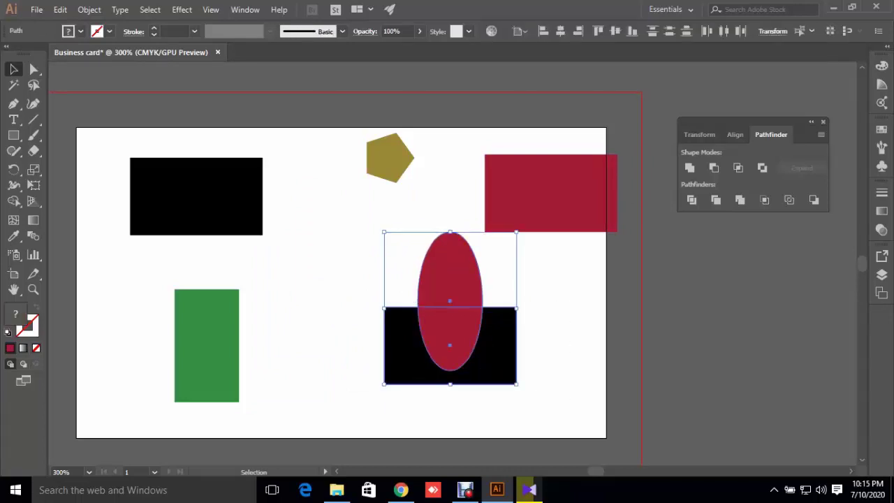
pyautogui.click(743, 171)
pyautogui.hotkey('ctrl', 'shift', 'a')
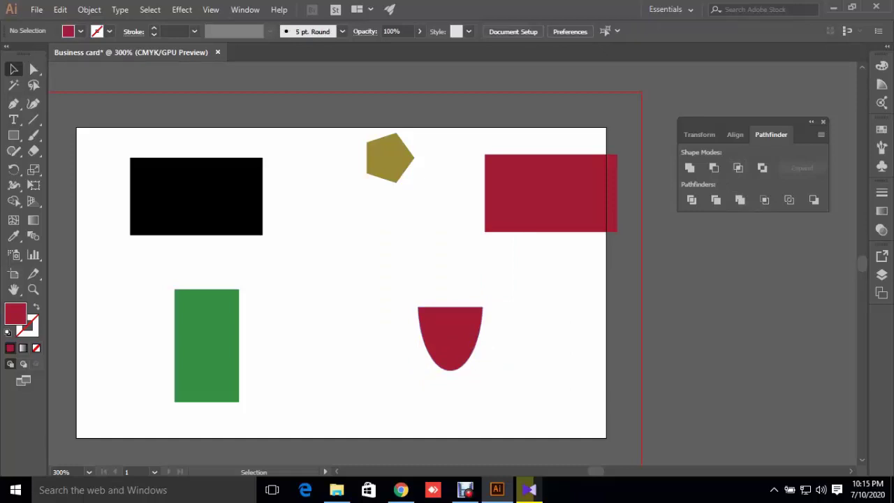
pyautogui.hotkey('ctrl', 'z')
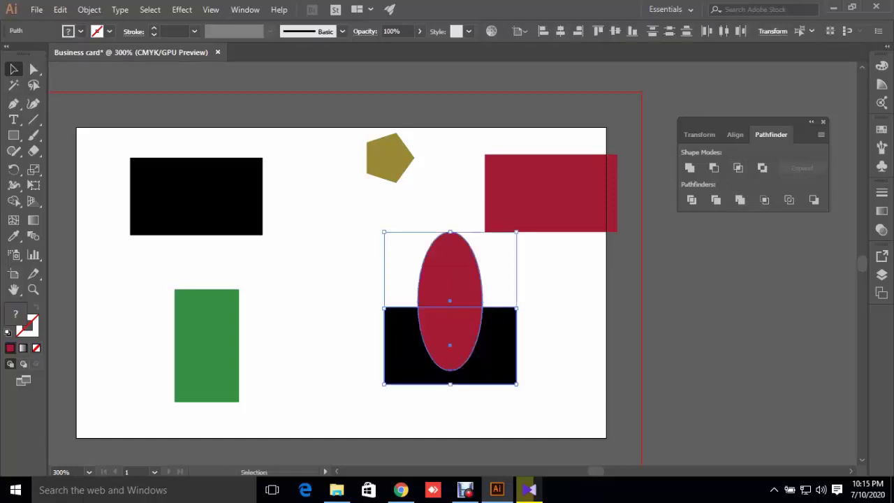
# - Apply Minus Front to cut the ellipse from the black rectangle, then undo it
pyautogui.click(712, 168)
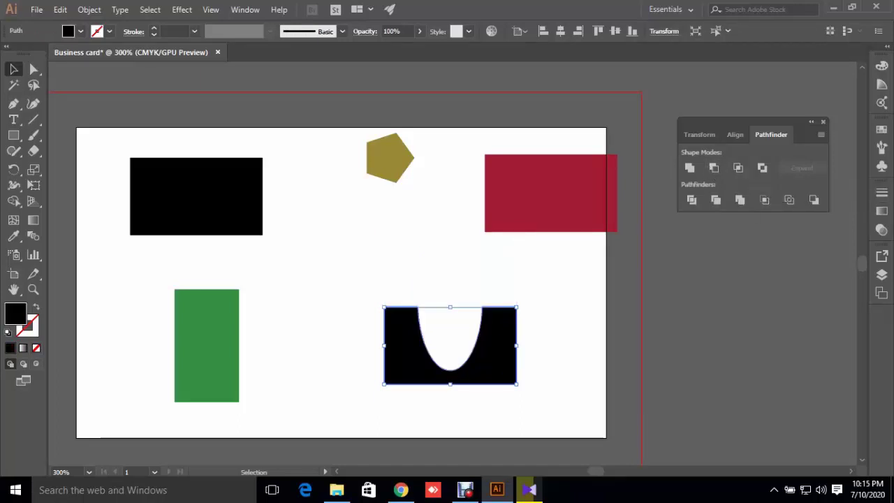
pyautogui.hotkey('ctrl', 'shift', 'a')
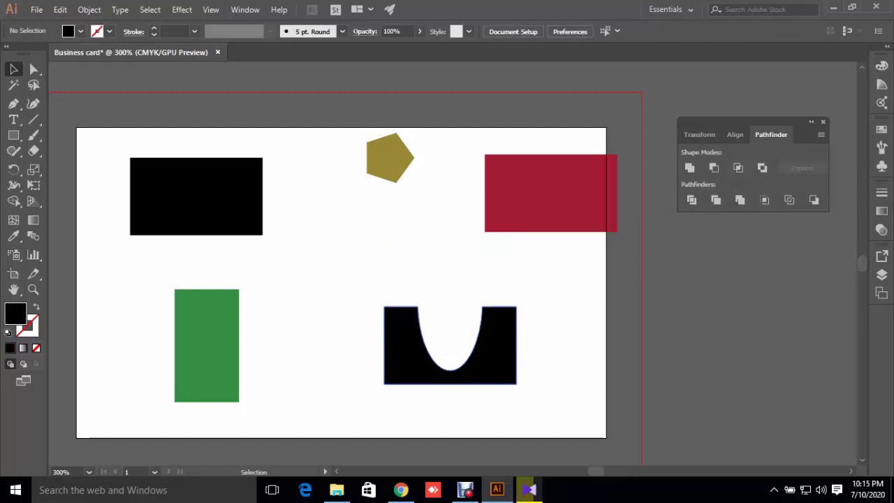
pyautogui.moveTo(422, 349); pyautogui.dragTo(405, 305)
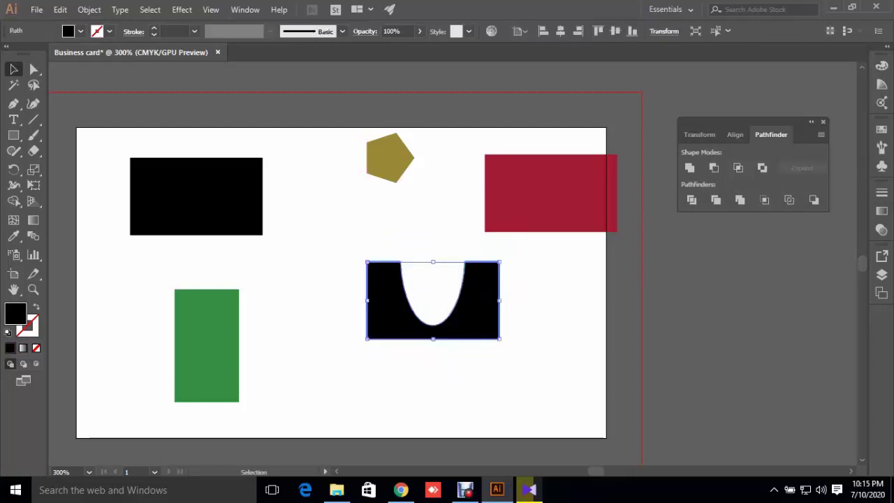
pyautogui.hotkey('ctrl', 'z')
pyautogui.hotkey('ctrl', 'z')
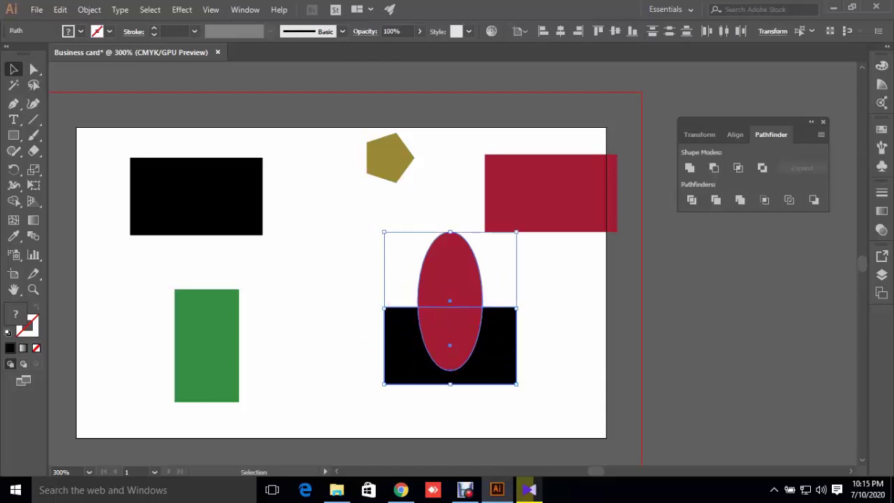
pyautogui.hotkey('ctrl', 'shift', 'a')
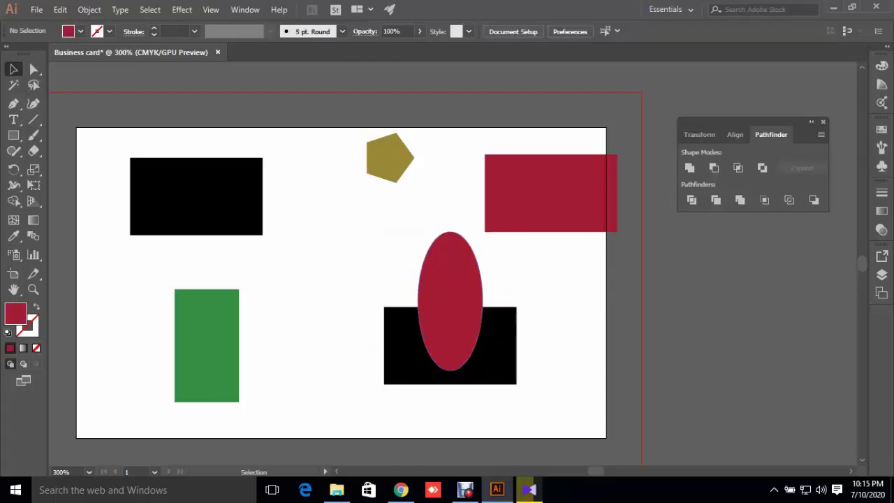
# - Reselect the ellipse and black rectangle and move them lower together
pyautogui.moveTo(363, 256); pyautogui.dragTo(449, 392)
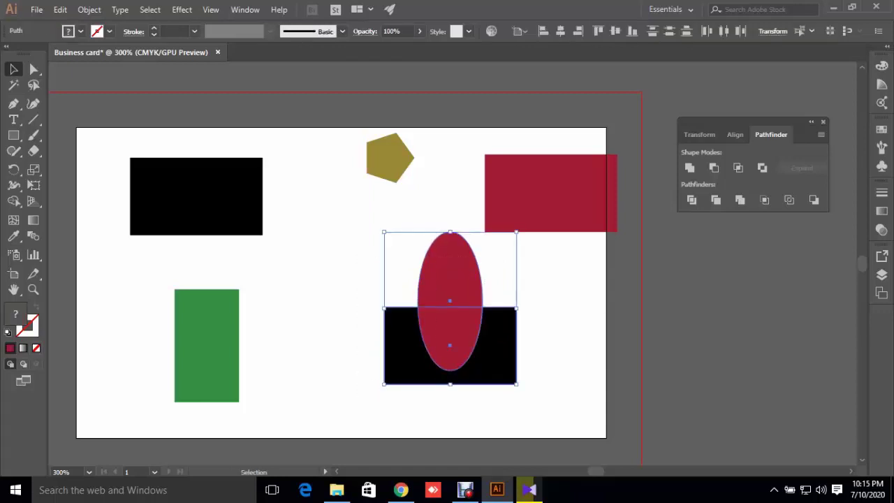
pyautogui.click(377, 314)
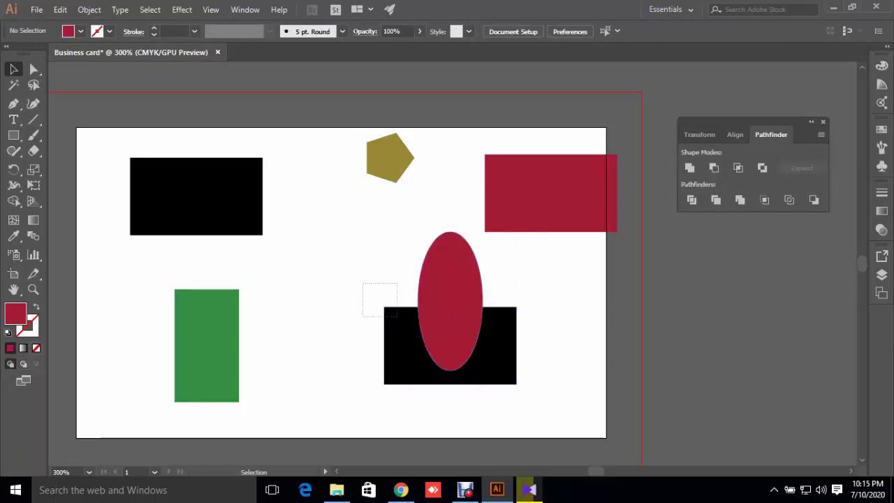
pyautogui.moveTo(365, 286); pyautogui.dragTo(454, 391)
pyautogui.moveTo(449, 307); pyautogui.dragTo(450, 345)
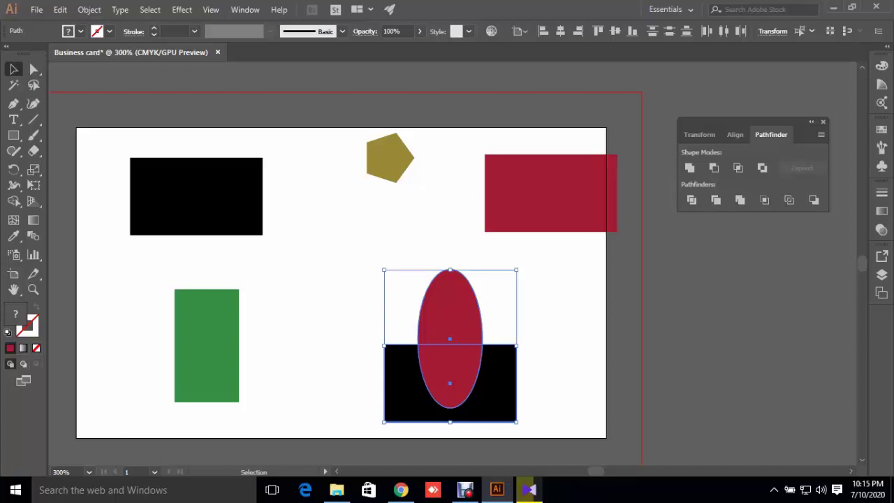
# - Apply Exclude to the ellipse and black rectangle, then nudge the result slightly left
pyautogui.click(761, 168)
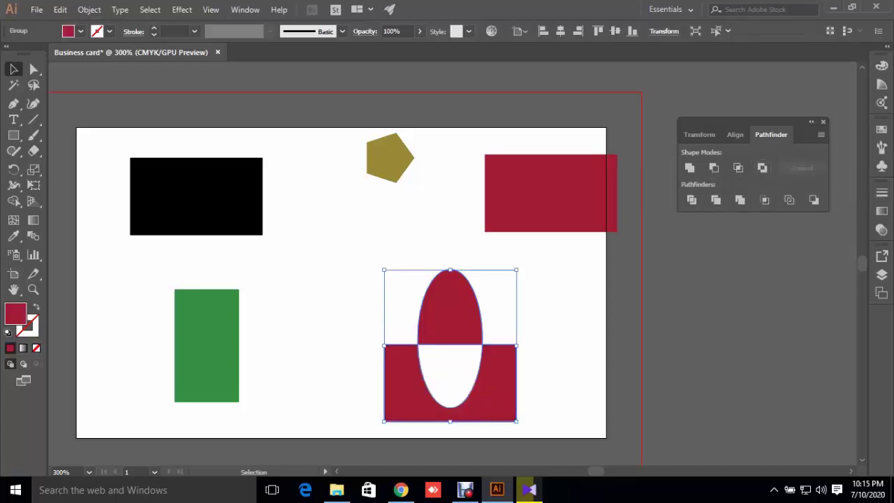
pyautogui.hotkey('ctrl', 'shift', 'a')
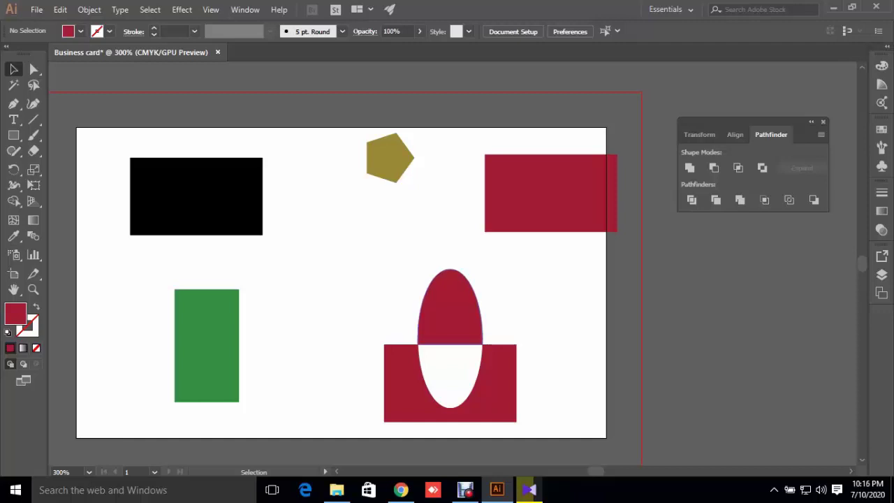
pyautogui.moveTo(463, 308)
pyautogui.mouseDown()
pyautogui.moveTo(458, 273)
pyautogui.moveTo(450, 339)
pyautogui.moveTo(437, 315)
pyautogui.mouseUp()
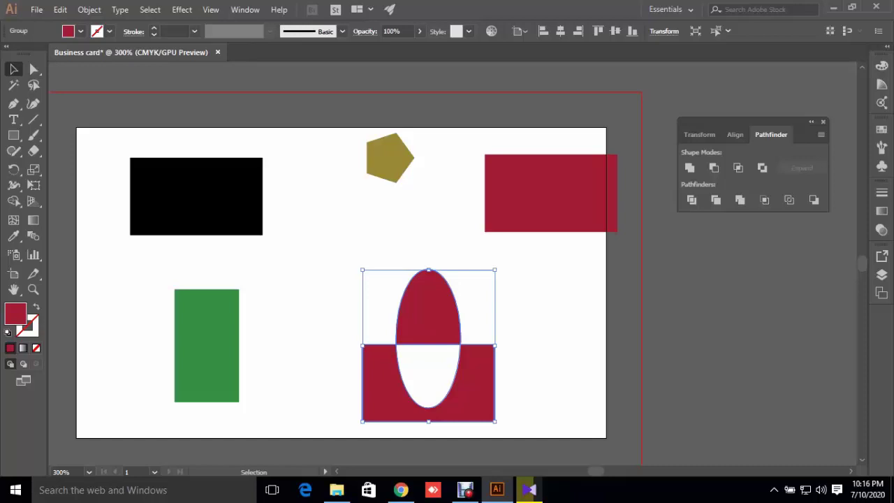
# - Delete the excluded red shape
pyautogui.scroll(-1, 499, 401)
pyautogui.scroll(-1, 498, 401)
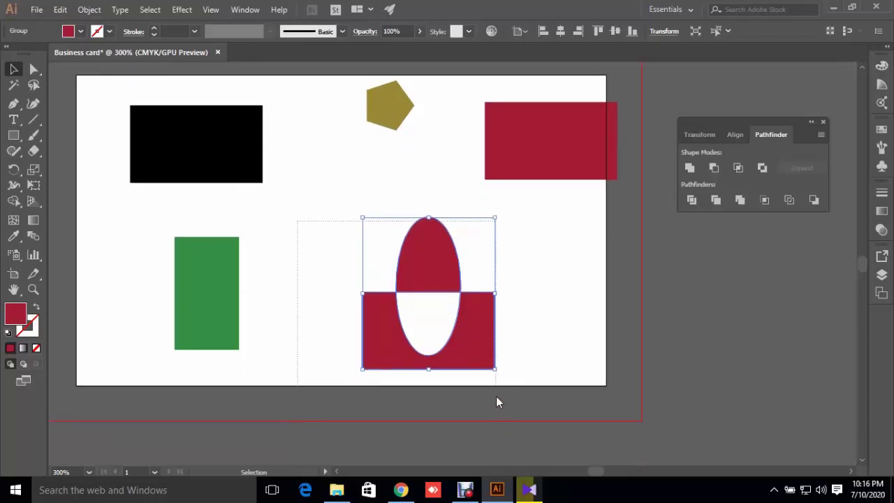
pyautogui.press('Delete')
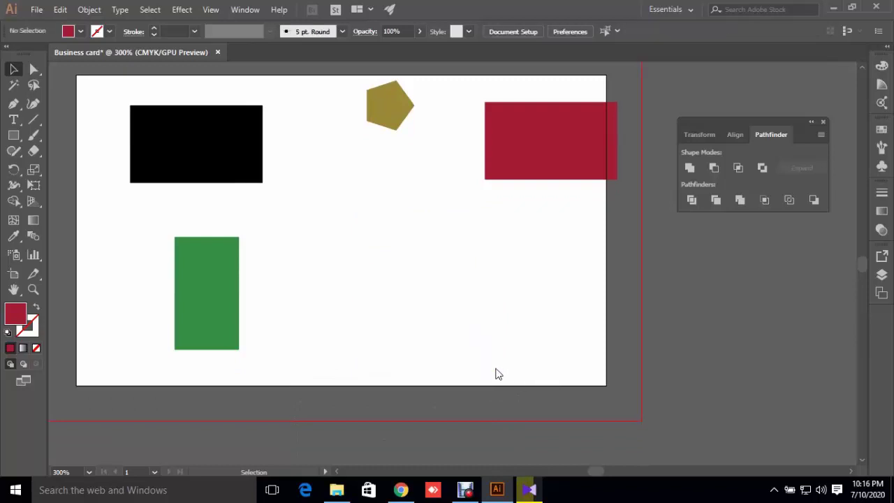
pyautogui.scroll(1, 495, 371)
pyautogui.scroll(2, 552, 213)
# - Overlap the green rectangle on the moved red rectangle and apply Divide to both
pyautogui.moveTo(553, 213)
pyautogui.mouseDown()
pyautogui.moveTo(443, 287)
pyautogui.moveTo(469, 308)
pyautogui.mouseUp()
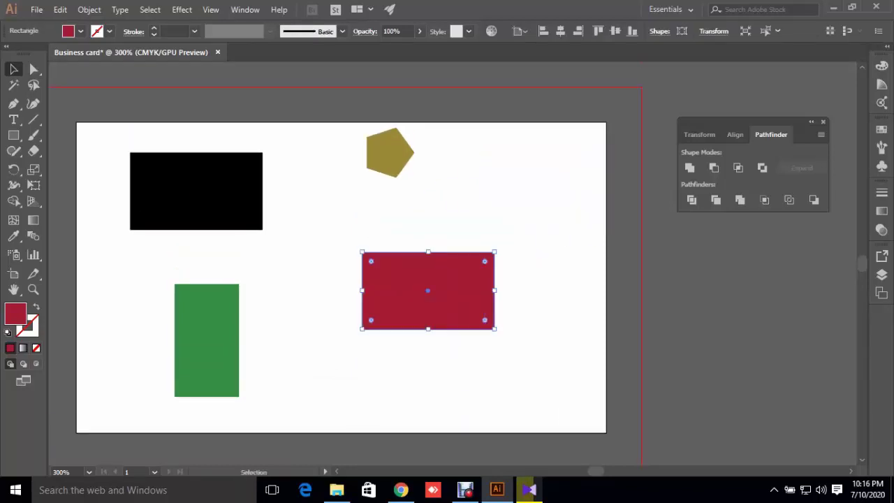
pyautogui.hotkey('ctrl', 'shift', 'a')
pyautogui.moveTo(206, 284); pyautogui.dragTo(493, 191)
pyautogui.hotkey('ctrl', 'shift', 'a')
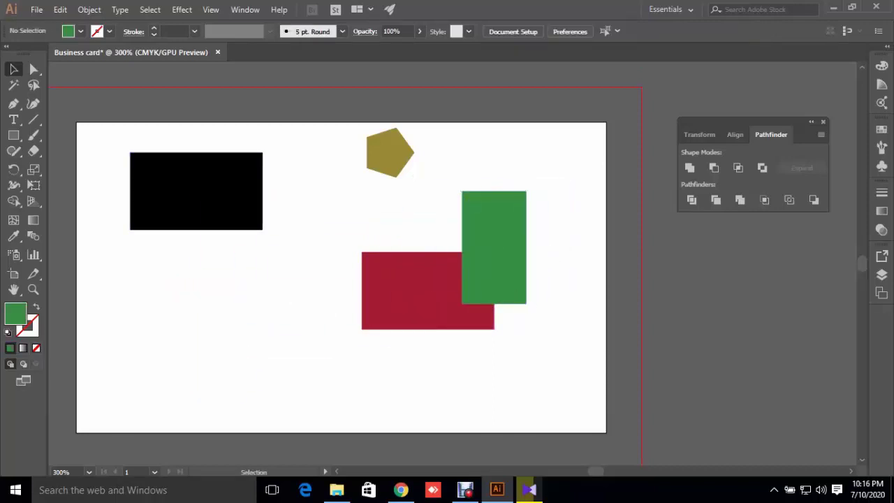
pyautogui.moveTo(462, 272); pyautogui.dragTo(359, 252)
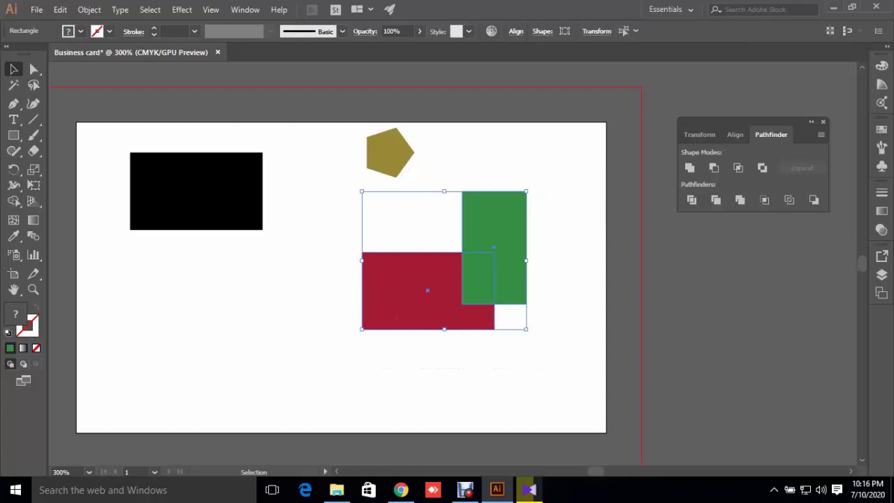
pyautogui.click(691, 201)
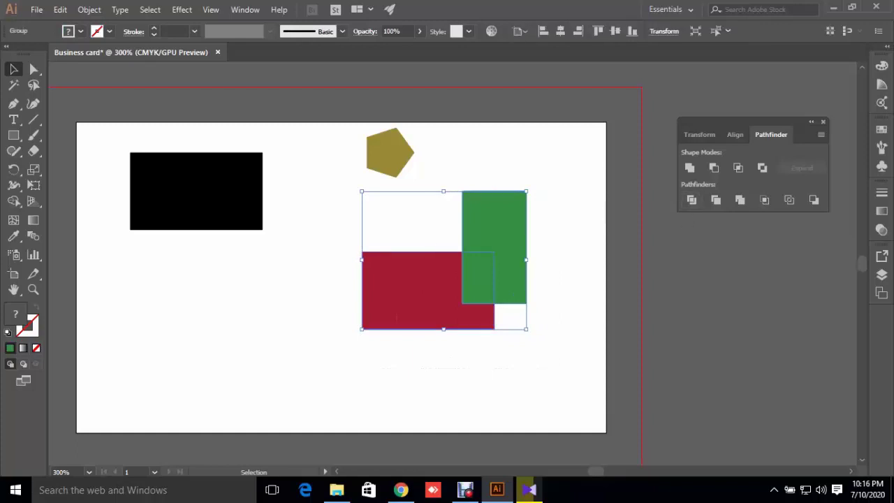
# - Ungroup the divided crimson and green pieces via the context menu, then select the green L-shaped piece
pyautogui.hotkey('ctrl', 'shift', 'a')
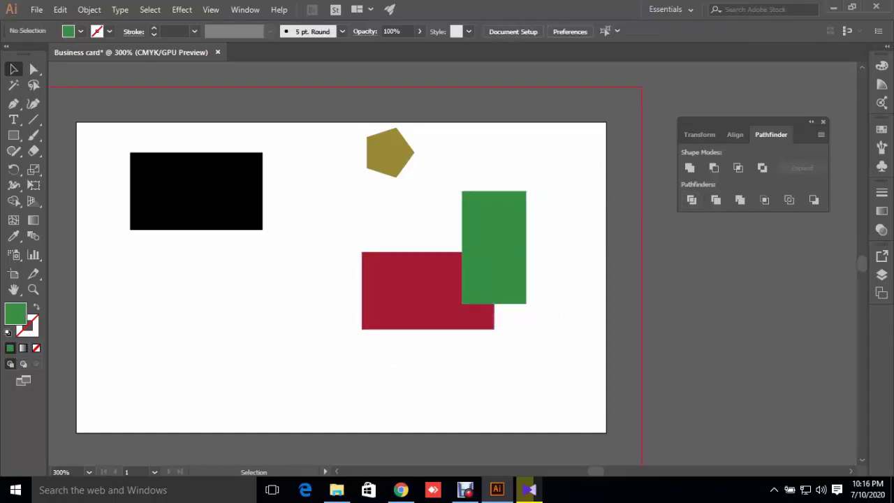
pyautogui.moveTo(552, 359); pyautogui.dragTo(539, 326)
pyautogui.moveTo(381, 256); pyautogui.dragTo(382, 257)
pyautogui.hotkey('ctrl', 'shift', 'a')
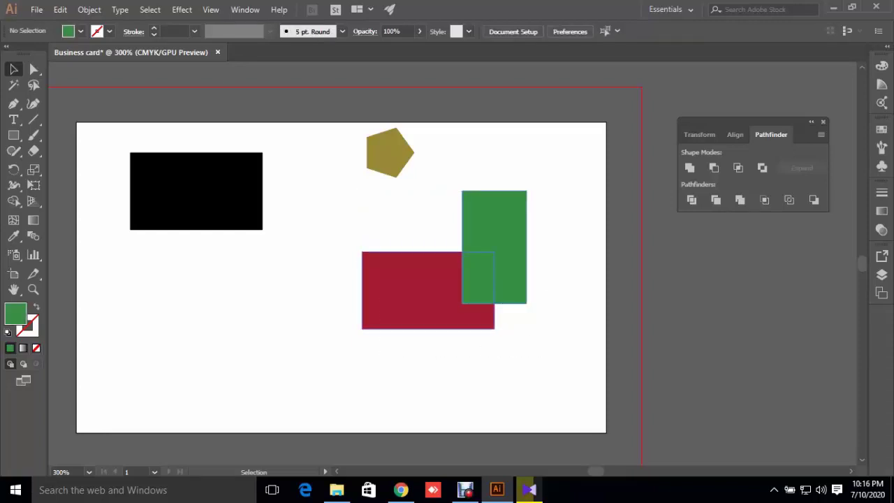
pyautogui.click(479, 280)
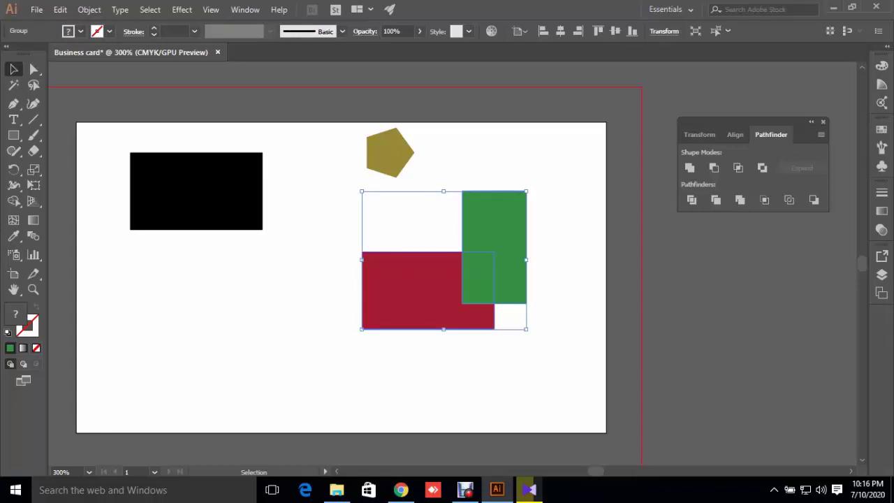
pyautogui.rightClick(426, 97)
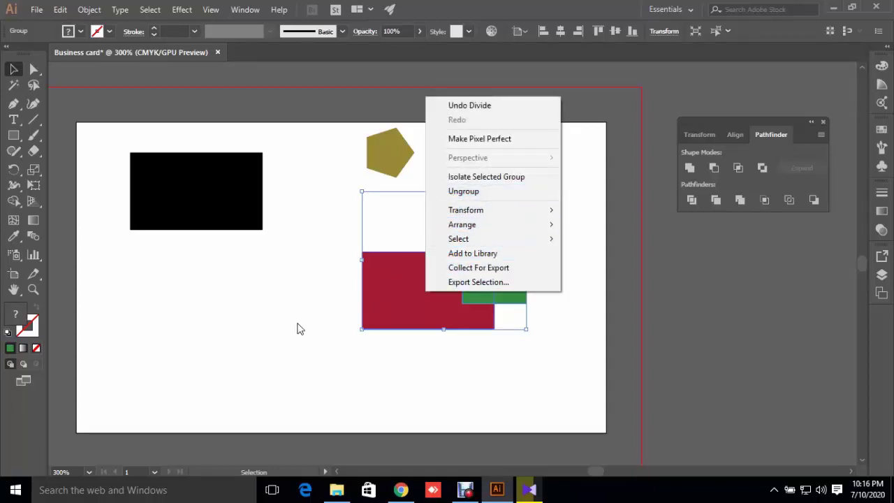
pyautogui.click(301, 328)
pyautogui.rightClick(424, 289)
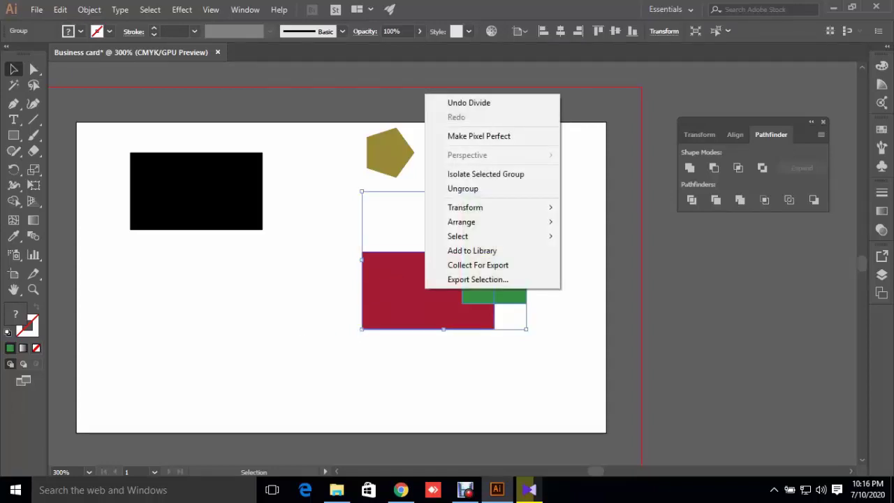
pyautogui.click(486, 189)
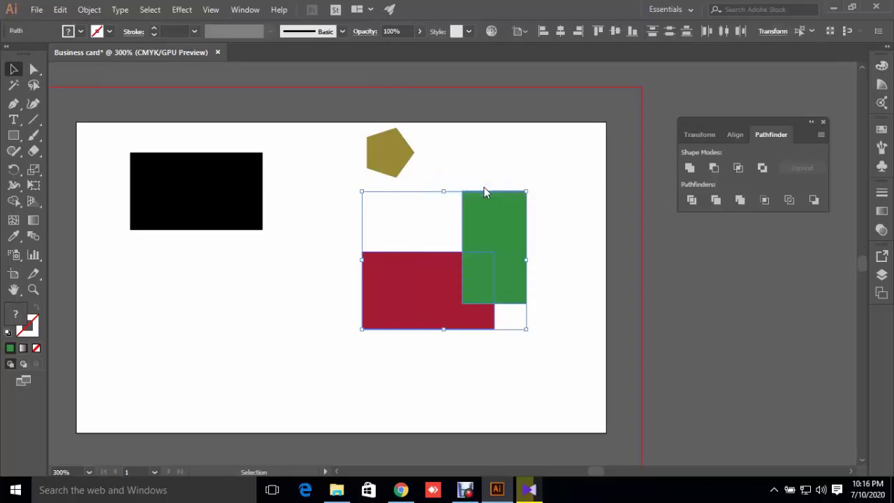
pyautogui.hotkey('ctrl', 'shift', 'a')
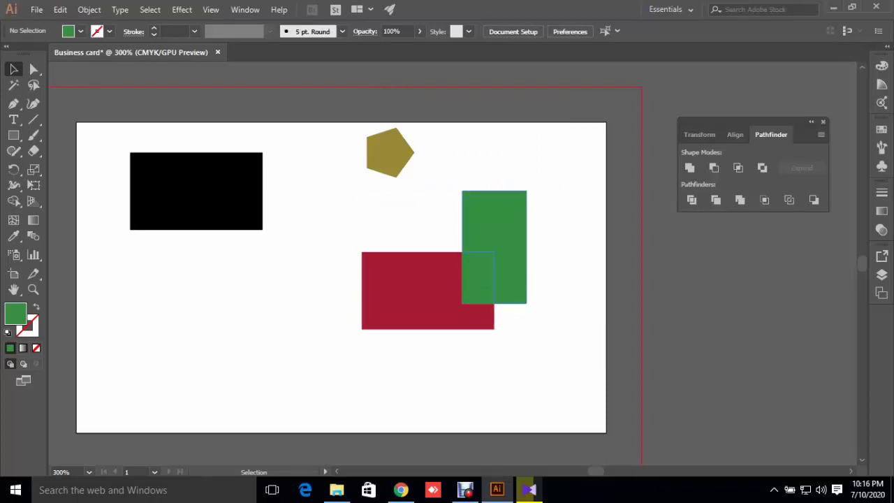
pyautogui.click(493, 224)
# - Separate the small green rectangle, rearrange the red shape and green L-shape, then marquee-select both
pyautogui.moveTo(493, 223); pyautogui.dragTo(568, 224)
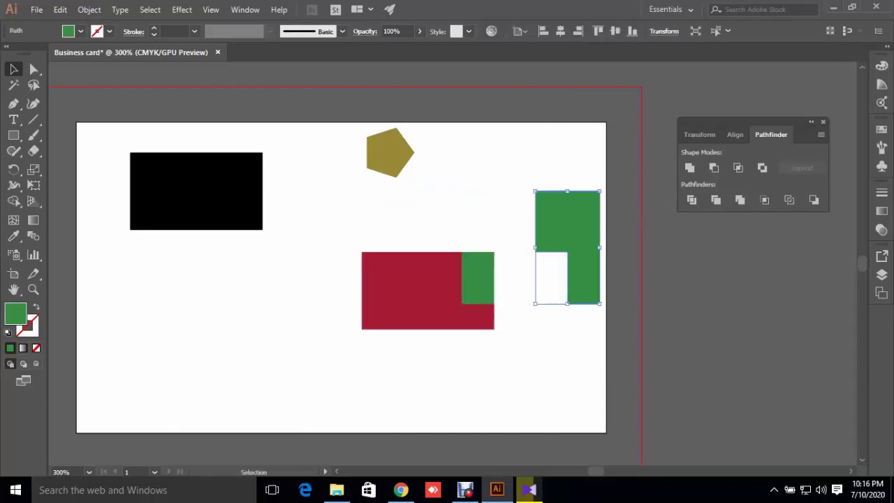
pyautogui.moveTo(478, 279); pyautogui.dragTo(506, 187)
pyautogui.moveTo(447, 293); pyautogui.dragTo(381, 333)
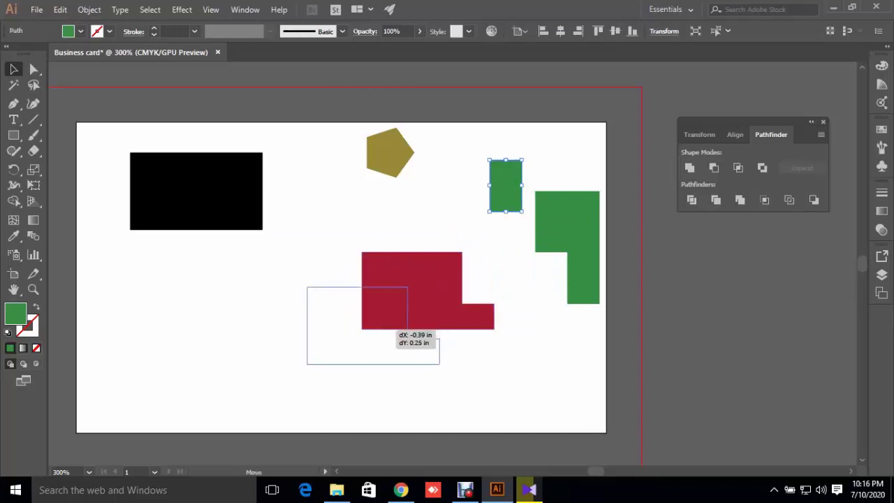
pyautogui.moveTo(577, 241); pyautogui.dragTo(427, 340)
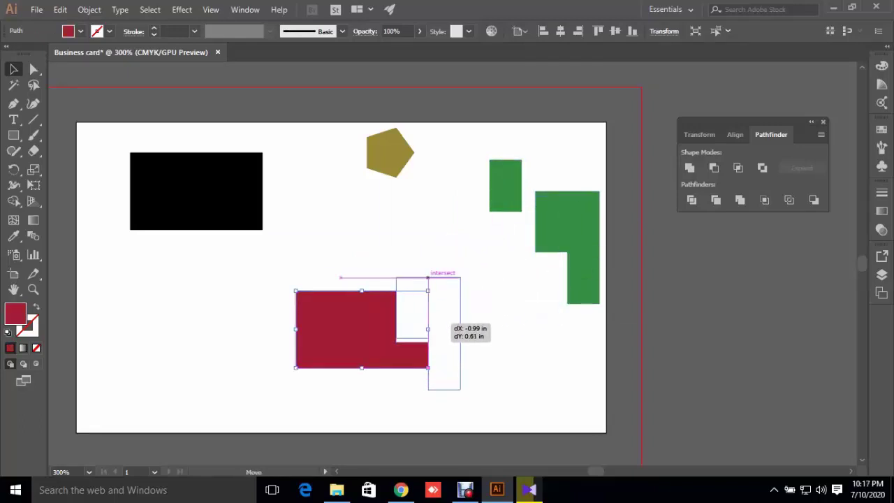
pyautogui.moveTo(427, 340); pyautogui.dragTo(476, 338)
pyautogui.moveTo(365, 364); pyautogui.dragTo(391, 332)
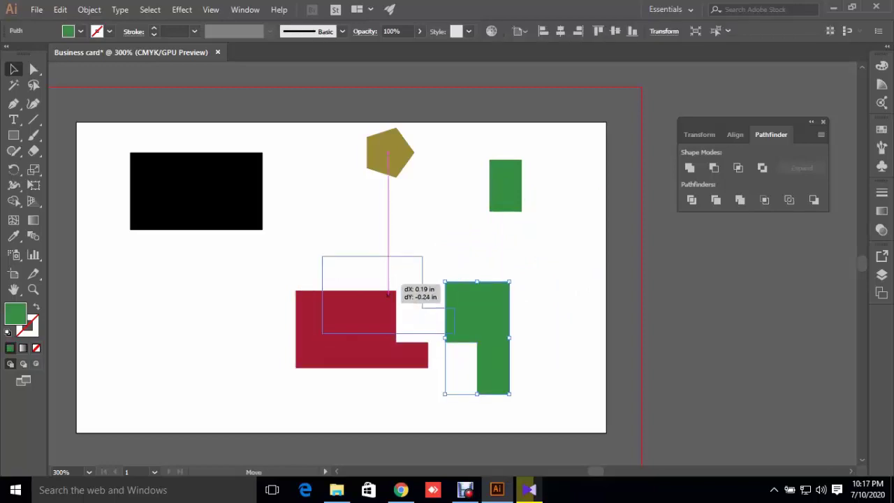
pyautogui.moveTo(477, 311); pyautogui.dragTo(516, 299)
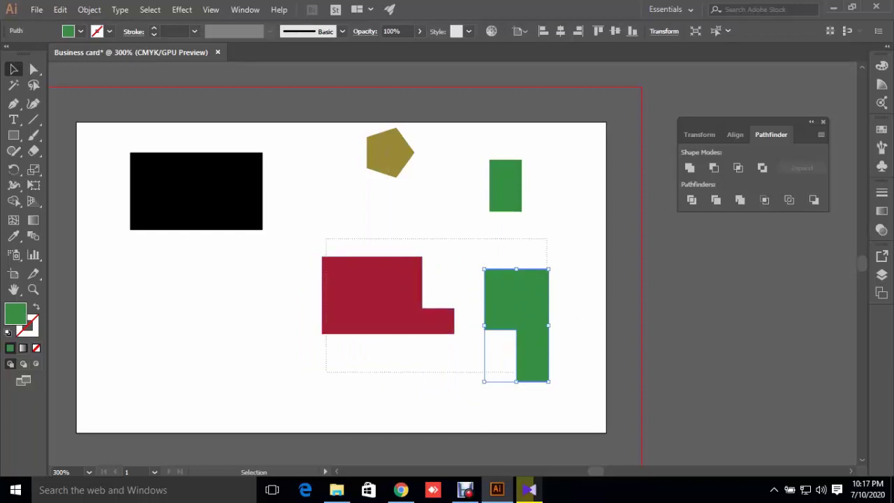
pyautogui.moveTo(321, 241); pyautogui.dragTo(548, 373)
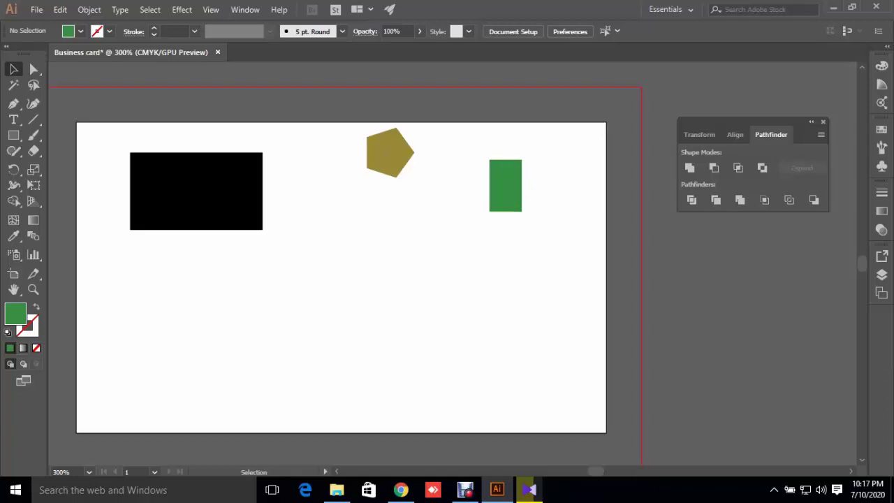
# - Scale the small green rectangle into a tall block and shift it slightly left
pyautogui.click(514, 205)
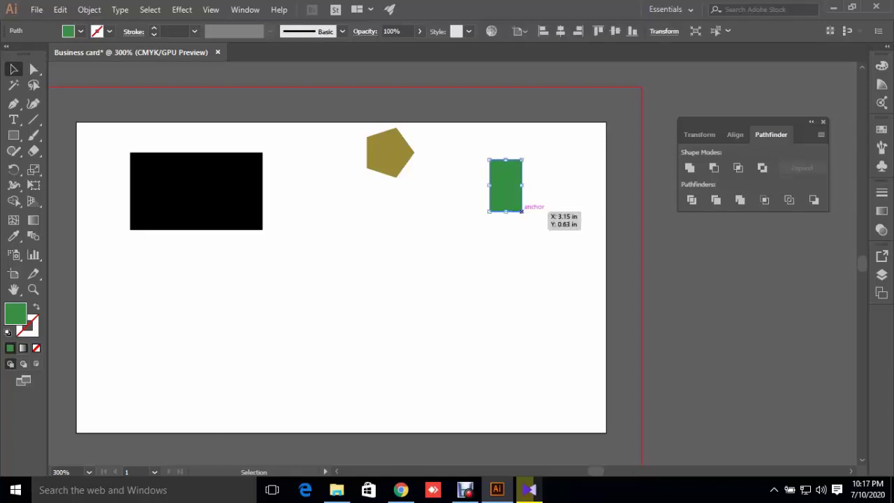
pyautogui.moveTo(517, 208); pyautogui.dragTo(594, 358)
pyautogui.moveTo(534, 262)
pyautogui.mouseDown()
pyautogui.moveTo(497, 263)
pyautogui.moveTo(461, 285)
pyautogui.mouseUp()
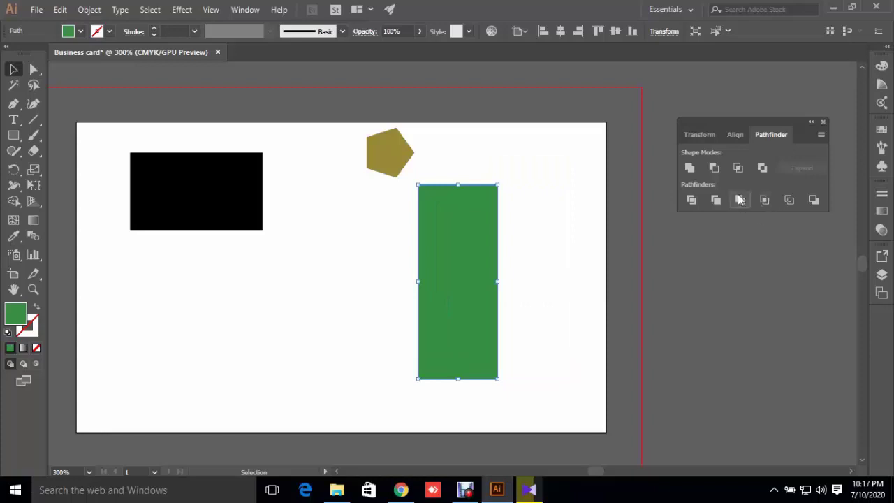
pyautogui.hotkey('ctrl', 'shift', 'a')
# - Overlap the pentagon on the green block's left edge and apply Pathfinder Merge to both
pyautogui.moveTo(389, 151)
pyautogui.mouseDown()
pyautogui.moveTo(369, 171)
pyautogui.moveTo(339, 269)
pyautogui.moveTo(415, 267)
pyautogui.mouseUp()
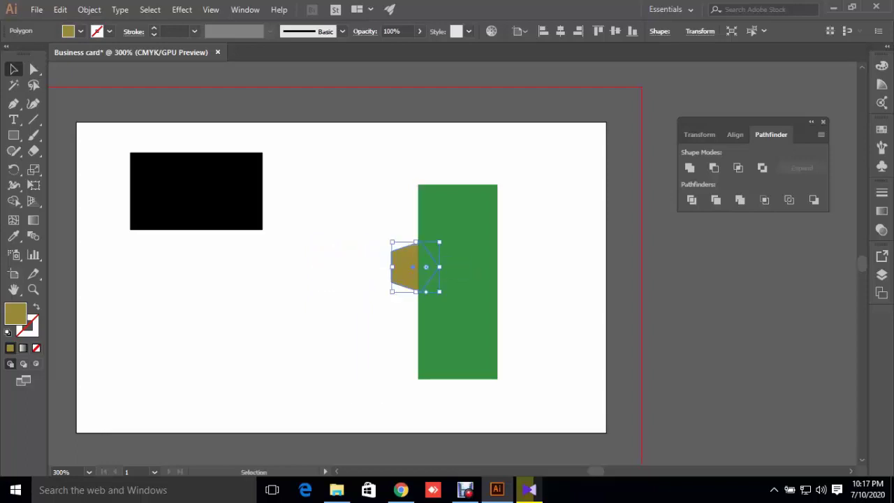
pyautogui.moveTo(346, 209); pyautogui.dragTo(426, 314)
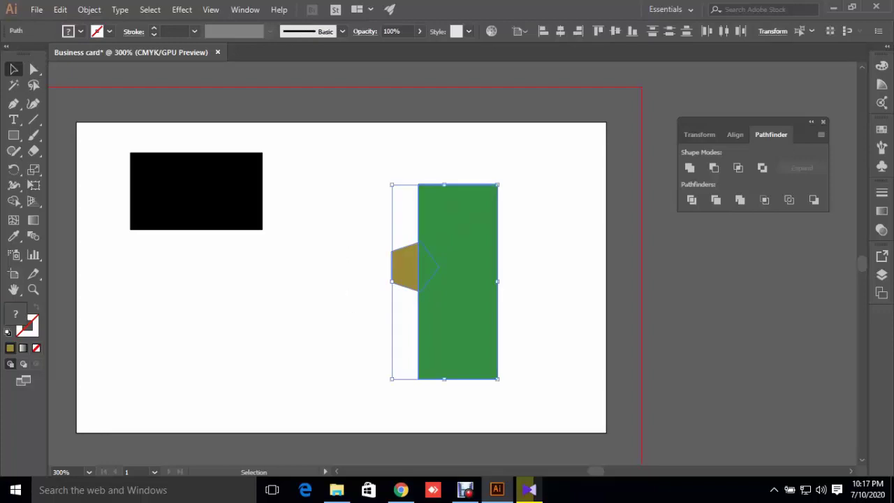
pyautogui.click(739, 199)
pyautogui.hotkey('ctrl', 'shift', 'a')
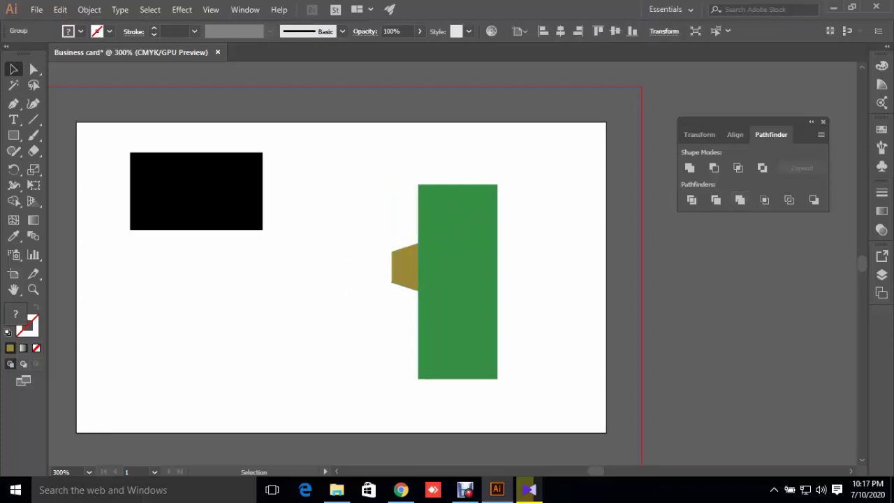
# - Nudge the merged pentagon and green rectangle left, then back into place
pyautogui.moveTo(446, 280); pyautogui.dragTo(423, 279)
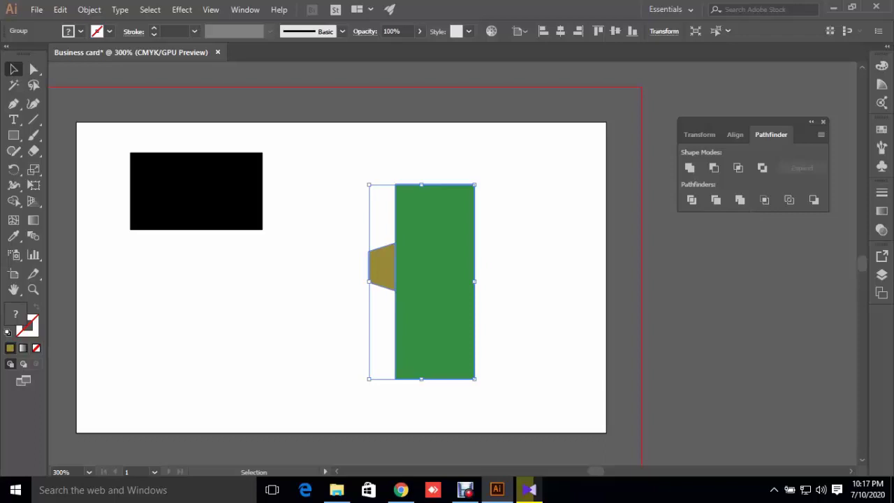
pyautogui.press('a')
pyautogui.moveTo(435, 279)
pyautogui.mouseDown()
pyautogui.moveTo(358, 279)
pyautogui.moveTo(456, 279)
pyautogui.mouseUp()
pyautogui.press('v')
pyautogui.hotkey('ctrl', 'shift', 'a')
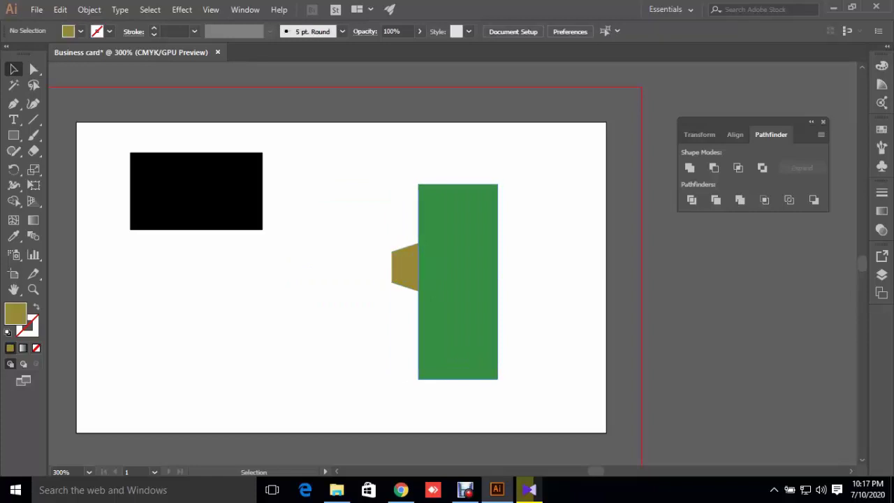
# - Move the pentagon aside and slide the black rectangle over the green rectangle's right edge
pyautogui.moveTo(404, 266); pyautogui.dragTo(248, 270)
pyautogui.moveTo(196, 192); pyautogui.dragTo(517, 228)
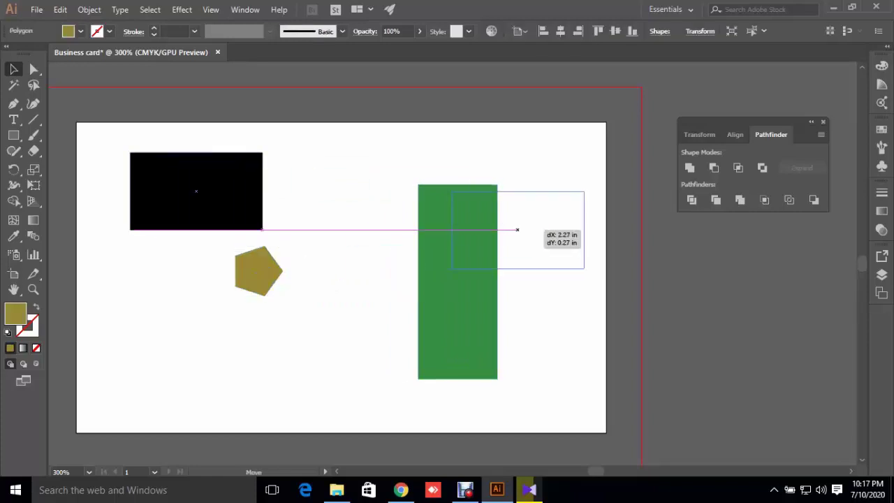
pyautogui.moveTo(259, 271); pyautogui.dragTo(238, 205)
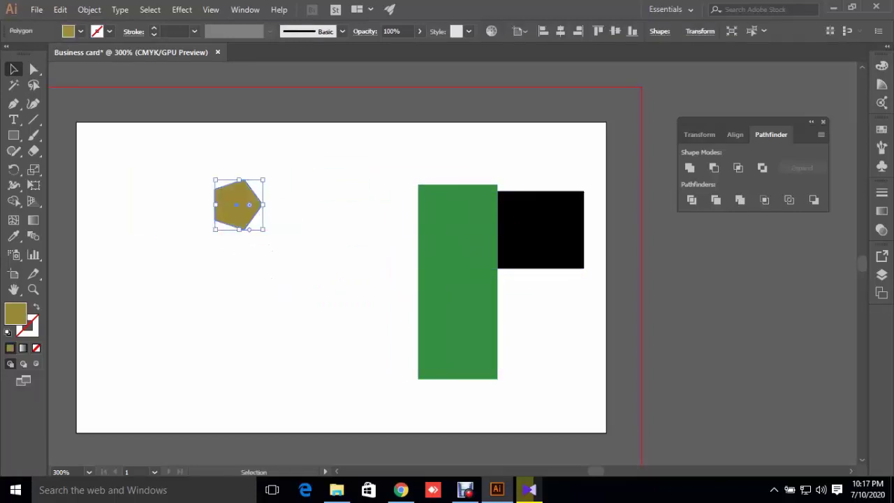
pyautogui.moveTo(457, 279); pyautogui.dragTo(340, 277)
pyautogui.moveTo(542, 239)
pyautogui.mouseDown()
pyautogui.moveTo(441, 239)
pyautogui.moveTo(437, 286)
pyautogui.mouseUp()
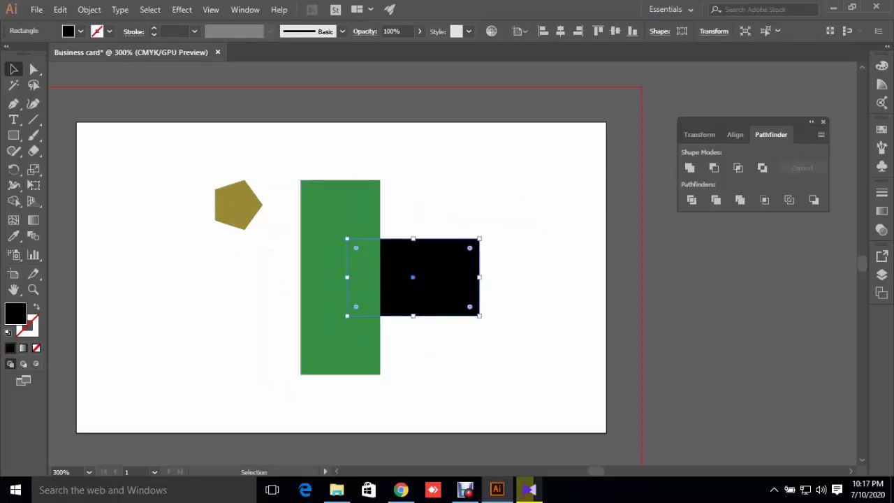
pyautogui.hotkey('ctrl', 'shift', 'a')
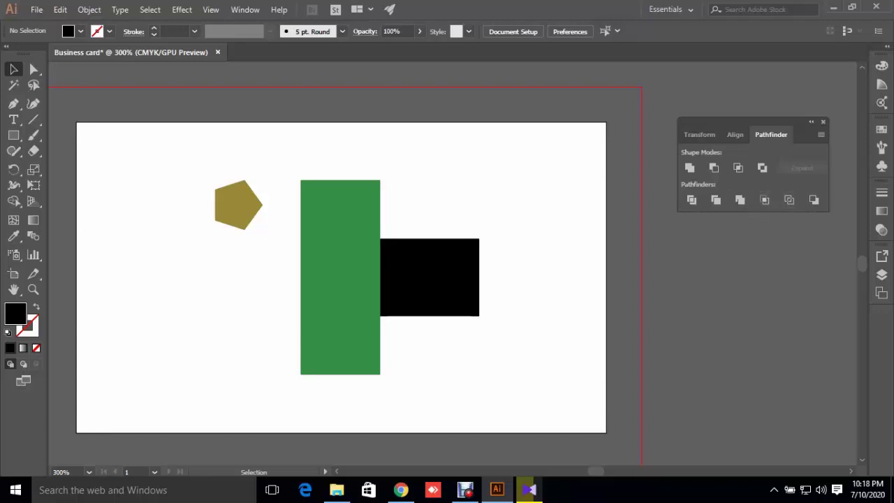
pyautogui.moveTo(326, 156); pyautogui.dragTo(498, 376)
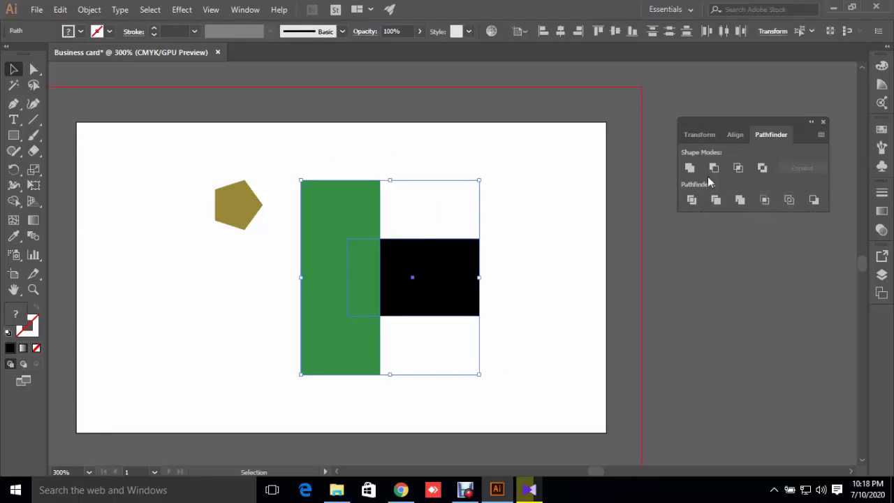
pyautogui.click(765, 200)
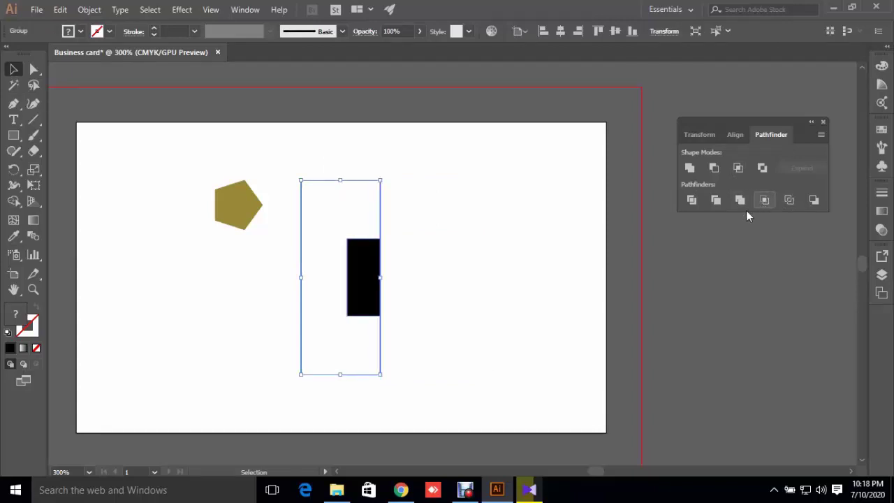
pyautogui.hotkey('ctrl', 'shift', 'a')
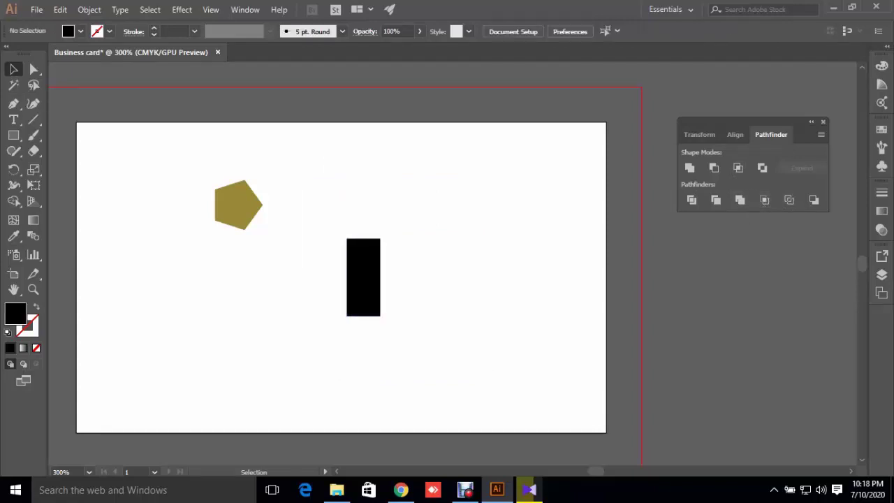
pyautogui.moveTo(363, 277); pyautogui.dragTo(506, 271)
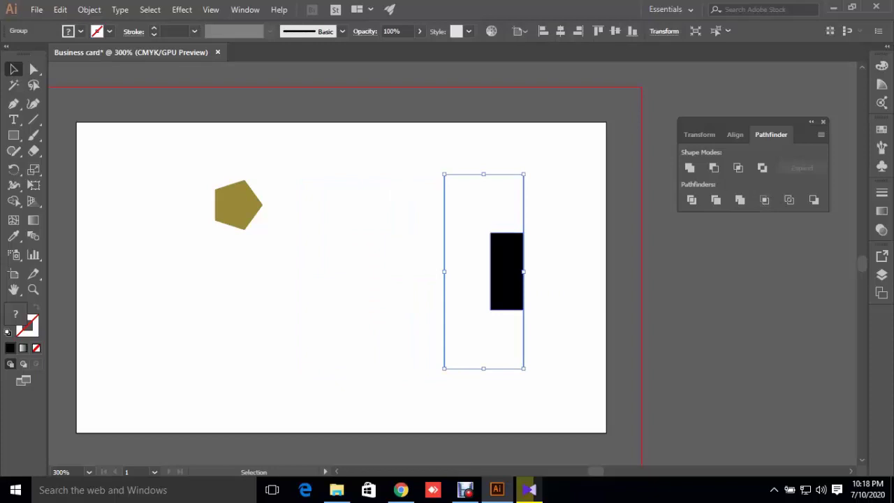
pyautogui.hotkey('ctrl', 'shift', 'a')
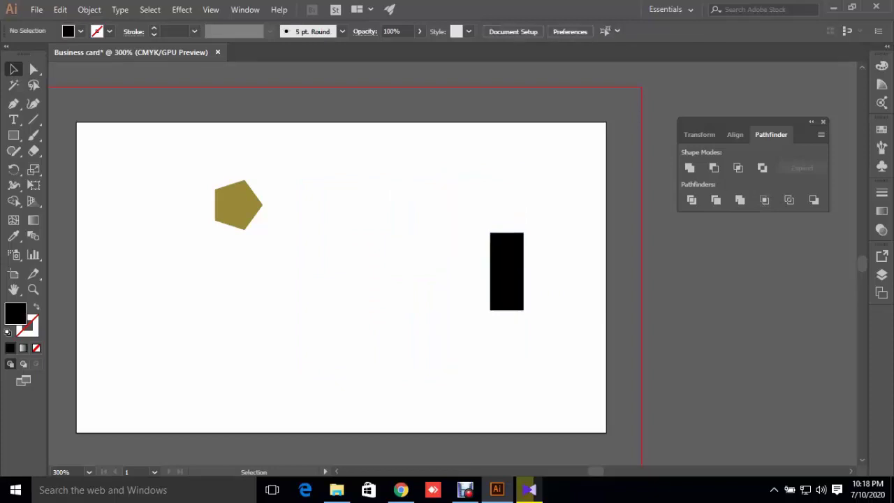
pyautogui.click(506, 271)
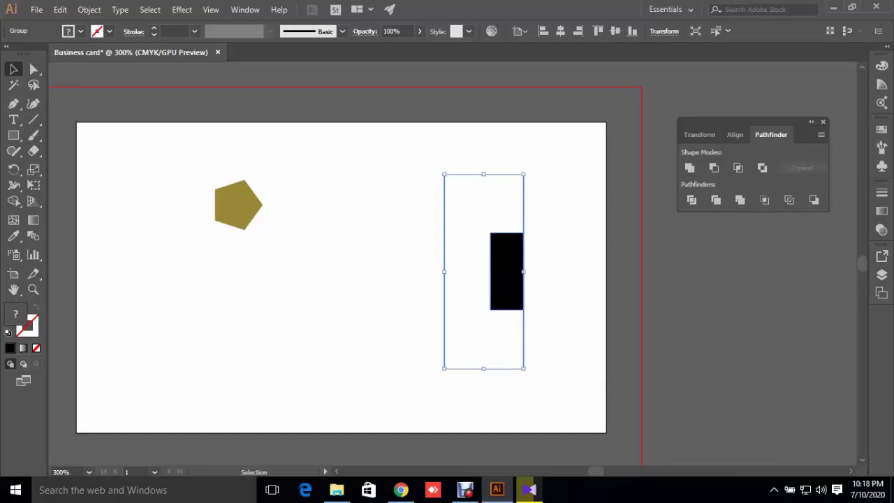
pyautogui.hotkey('ctrl', 'z')
pyautogui.hotkey('ctrl', 'z')
pyautogui.hotkey('ctrl', 'z')
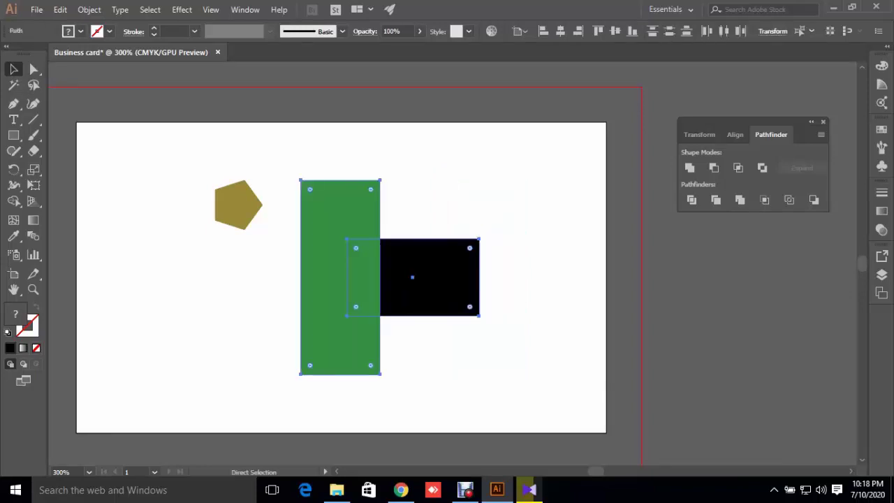
# - Move the black rectangle right, then slide the green rectangle right to overlap it
pyautogui.hotkey('ctrl', 'shift', 'a')
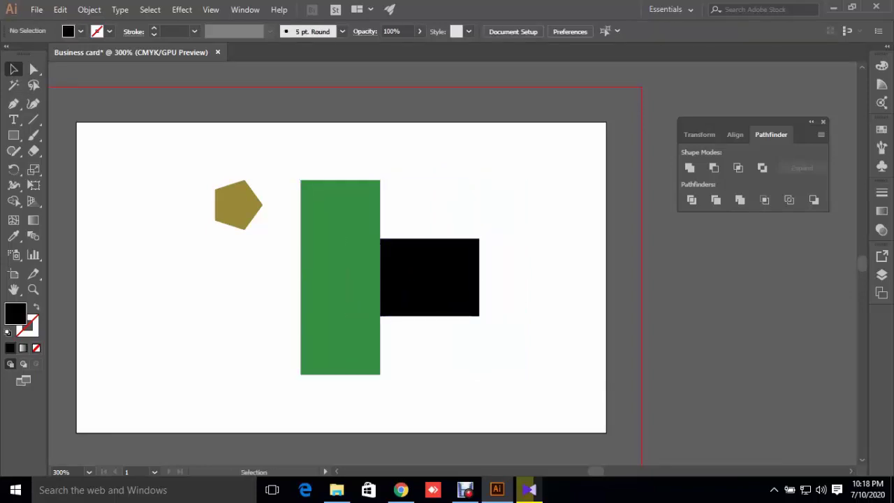
pyautogui.moveTo(412, 277); pyautogui.dragTo(510, 277)
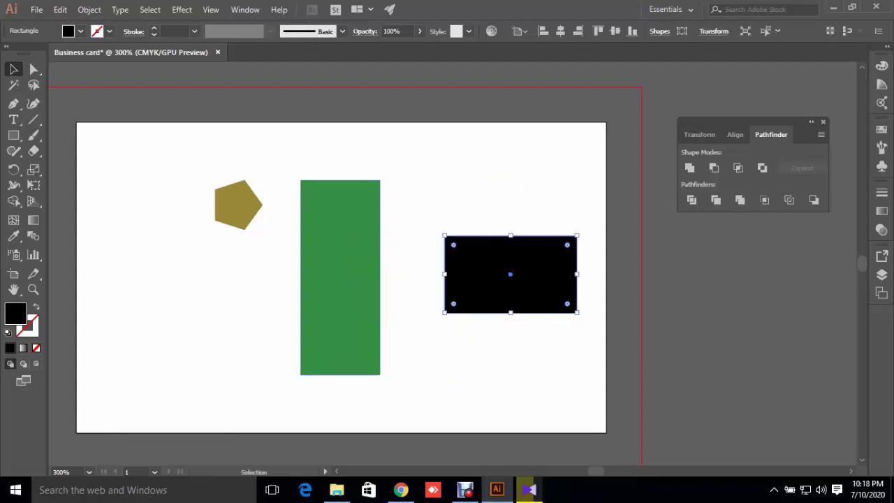
pyautogui.click(341, 276)
pyautogui.moveTo(341, 276); pyautogui.dragTo(445, 276)
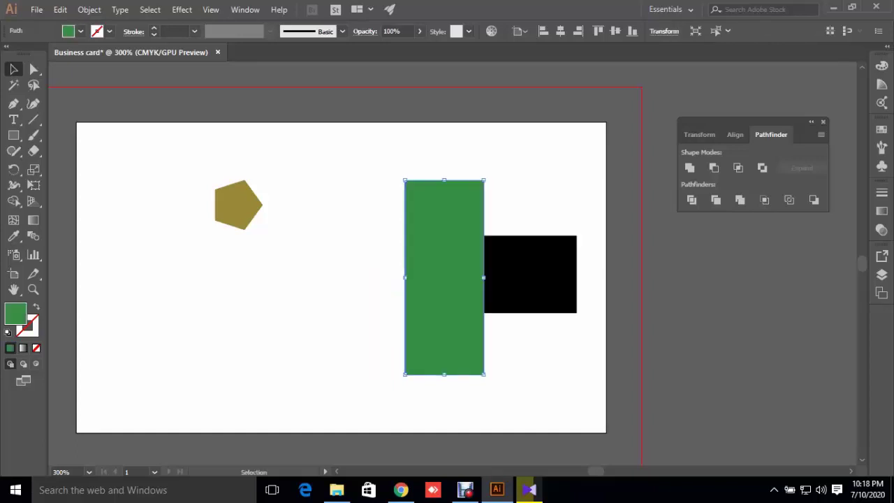
pyautogui.hotkey('ctrl', 'shift', 'a')
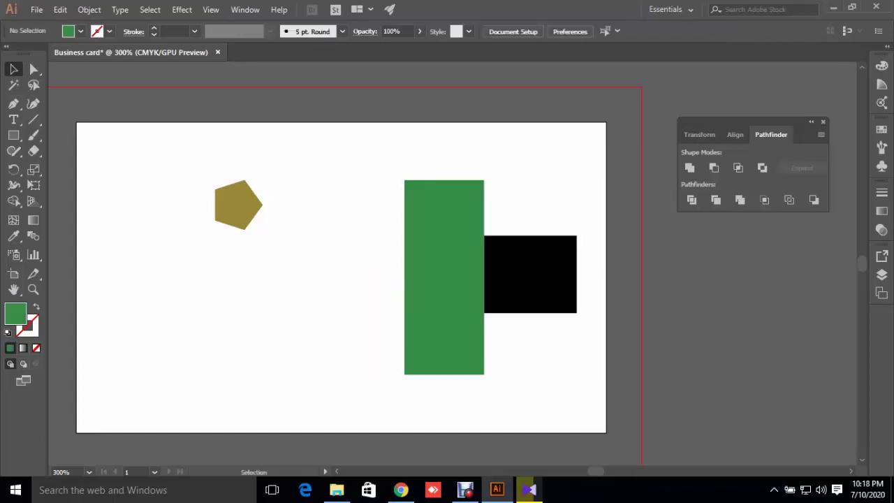
# - Apply Pathfinder Outline to the green and black rectangles, leaving unfilled outline segments
pyautogui.moveTo(374, 153); pyautogui.dragTo(540, 398)
pyautogui.click(795, 200)
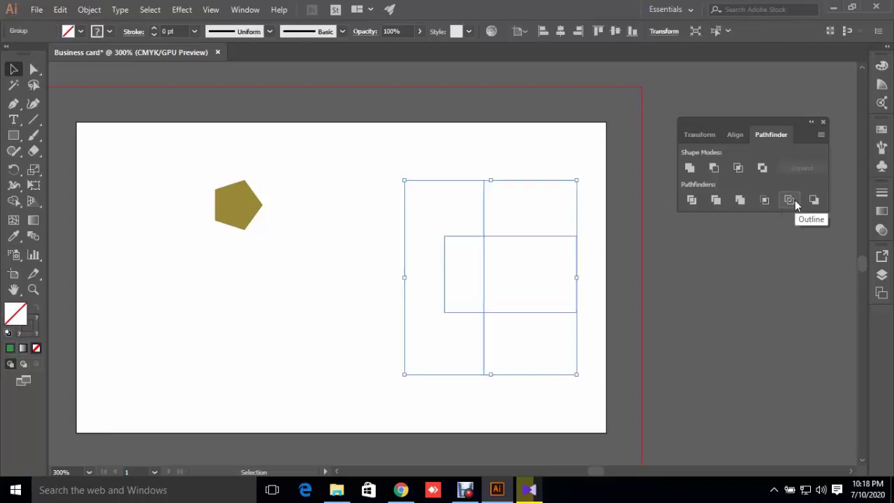
pyautogui.hotkey('ctrl', 'shift', 'a')
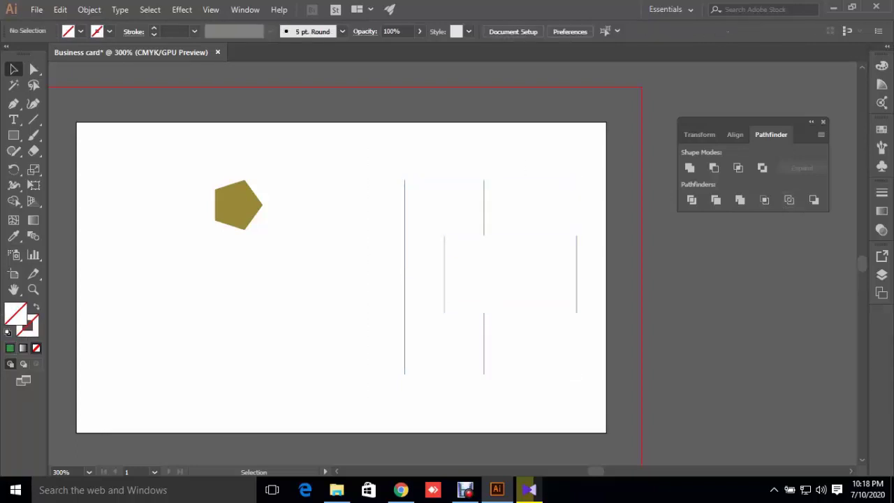
pyautogui.click(443, 272)
pyautogui.hotkey('ctrl', 'shift', 'a')
pyautogui.press('a')
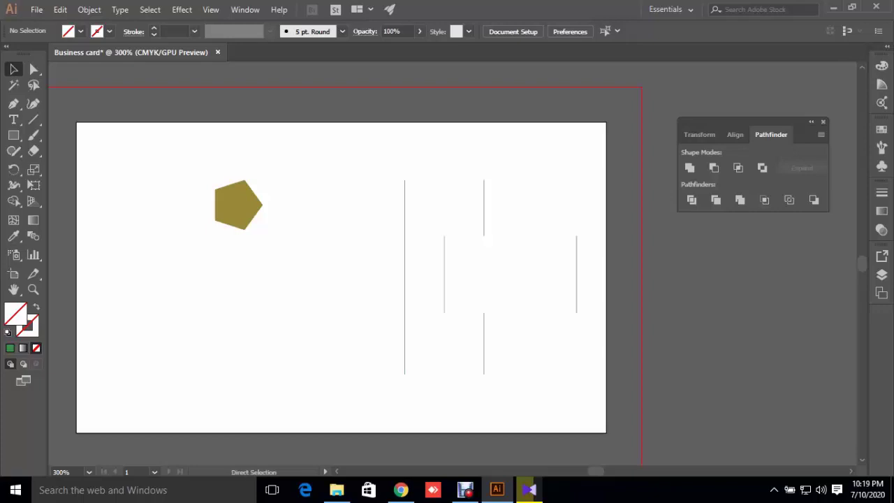